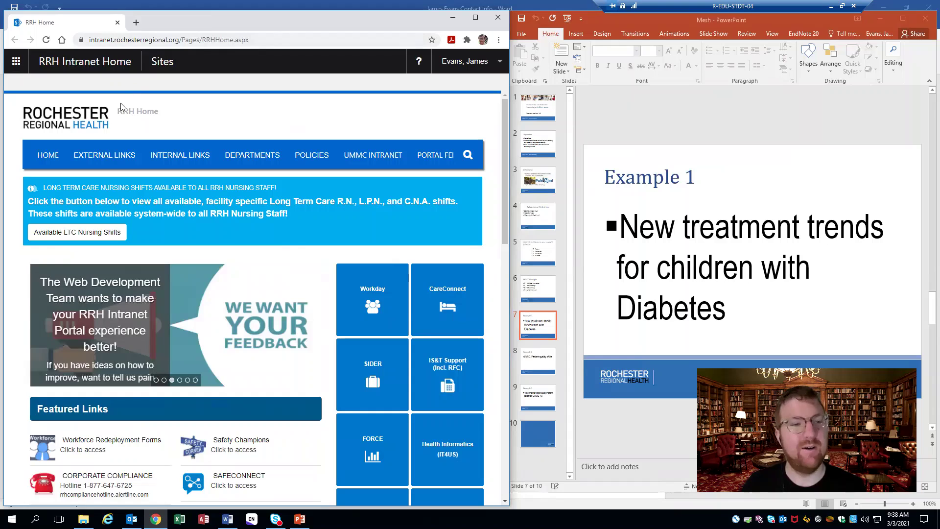
# Open PubMed through the intranet's Medical Libraries external link and close the intranet and library home pages.
pyautogui.click(109, 155)
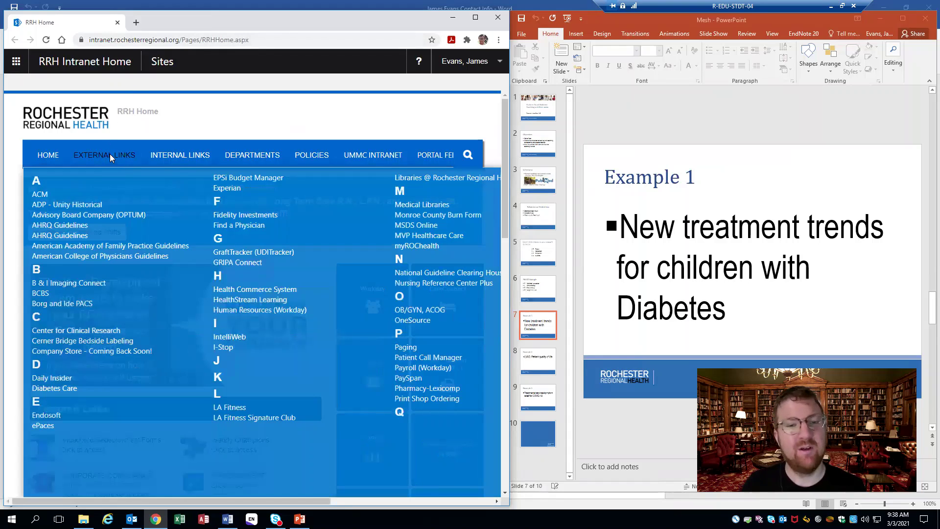
pyautogui.click(429, 205)
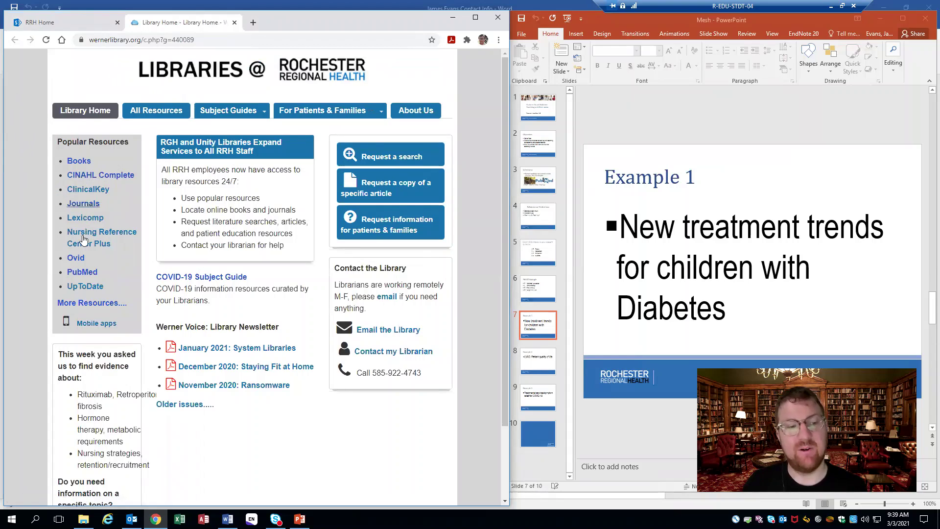
pyautogui.click(82, 272)
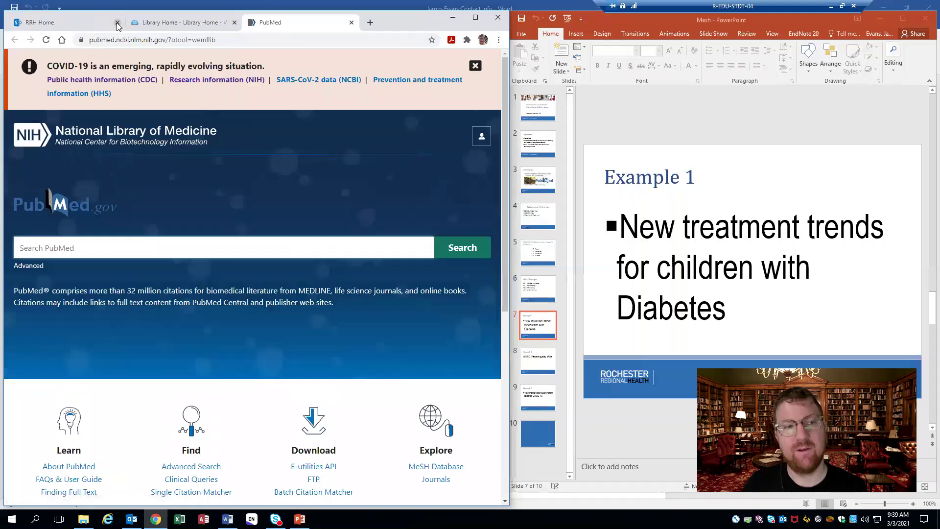
pyautogui.click(117, 23)
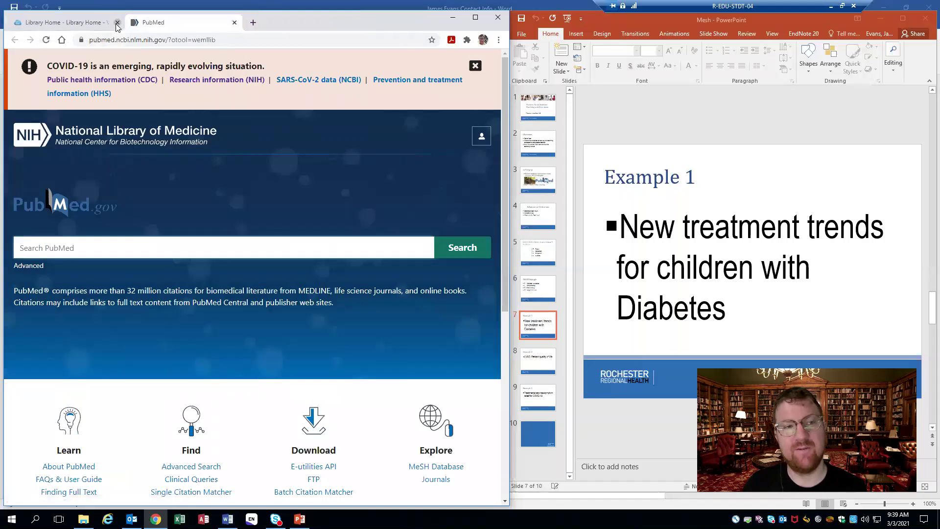
pyautogui.click(117, 23)
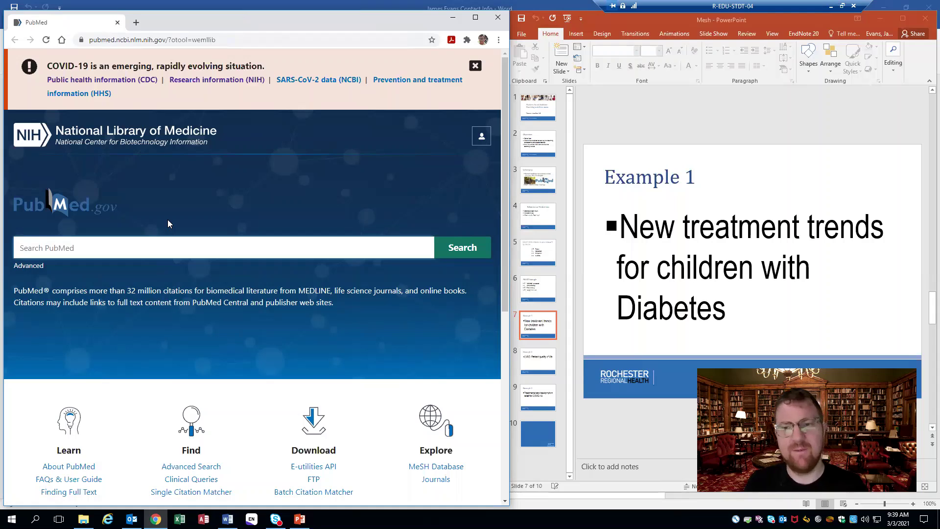
# Search PubMed for "treatment trends, children, diabetes" and look over the result count and first articles.
pyautogui.write('treatmen')
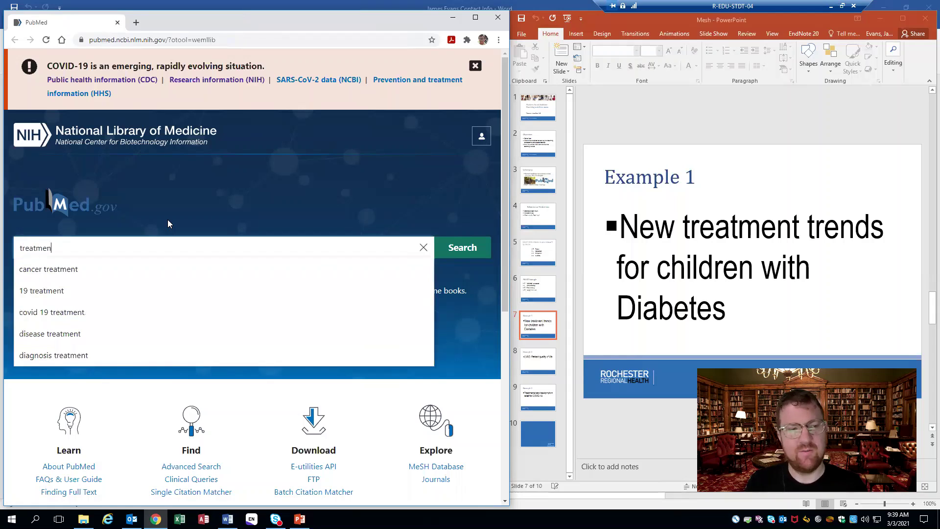
pyautogui.write('t trends, ch')
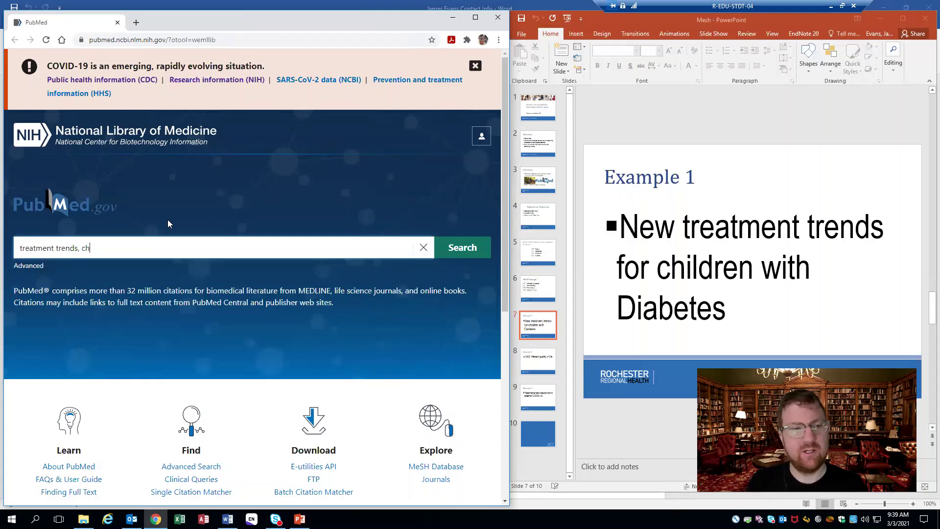
pyautogui.write('ildren, di')
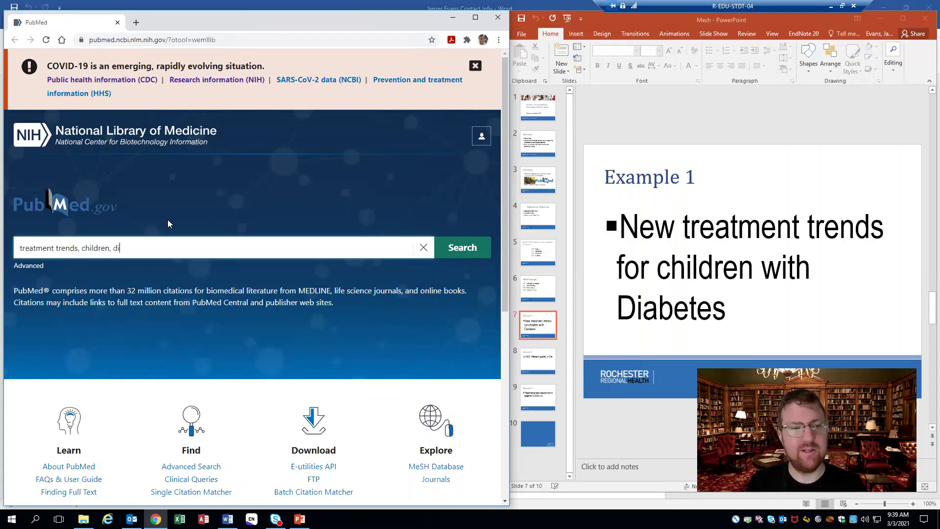
pyautogui.write('abetes')
pyautogui.press('Return')
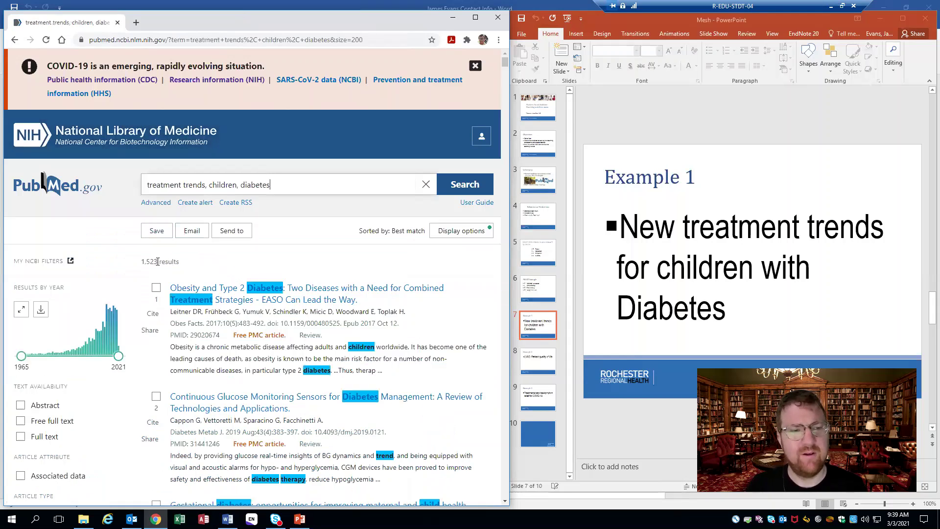
pyautogui.moveTo(157, 262); pyautogui.dragTo(141, 261)
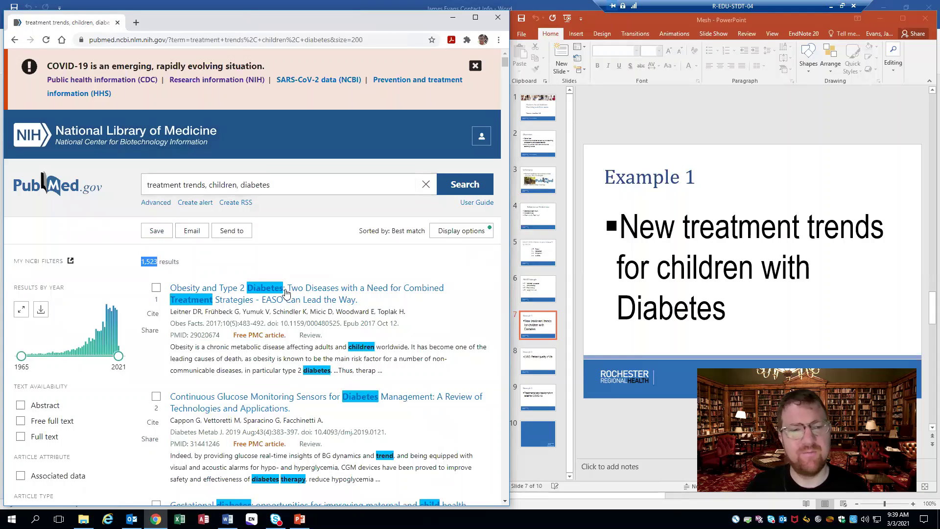
pyautogui.scroll(-2, 290, 282)
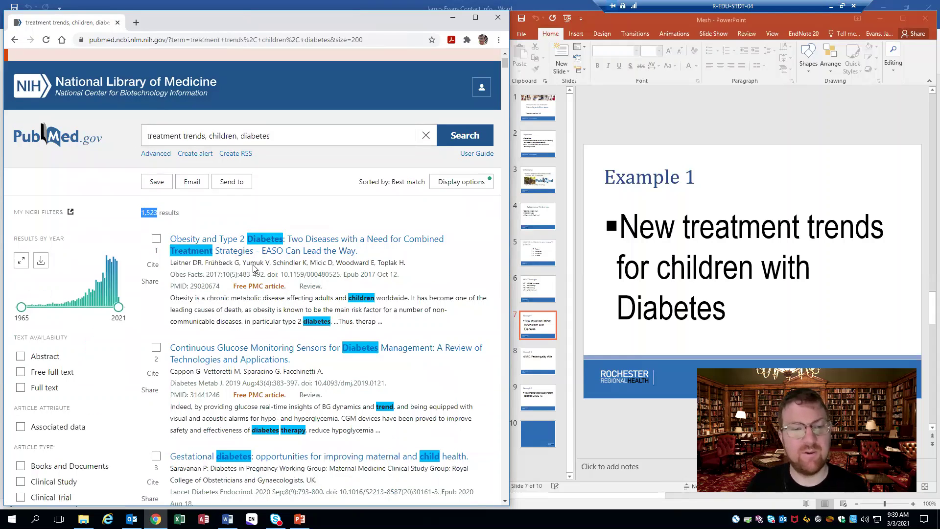
pyautogui.scroll(-2, 267, 279)
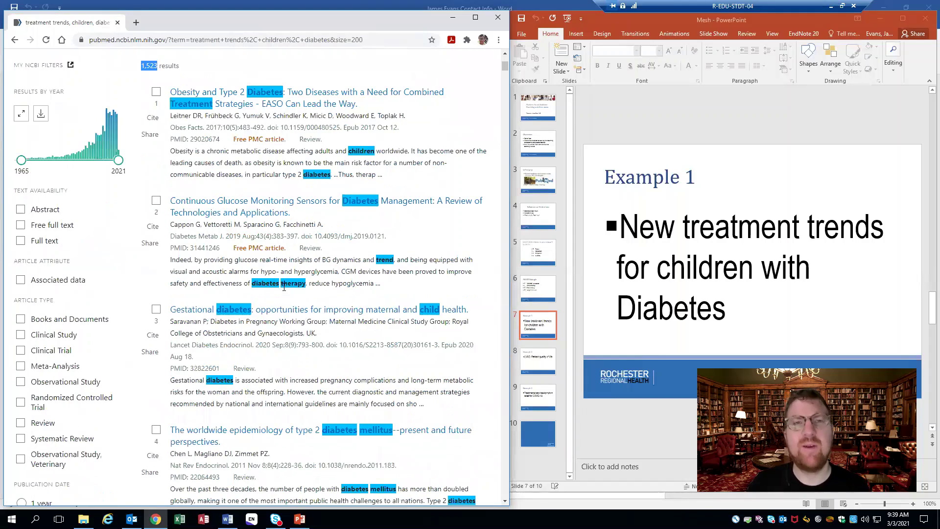
pyautogui.scroll(3, 283, 287)
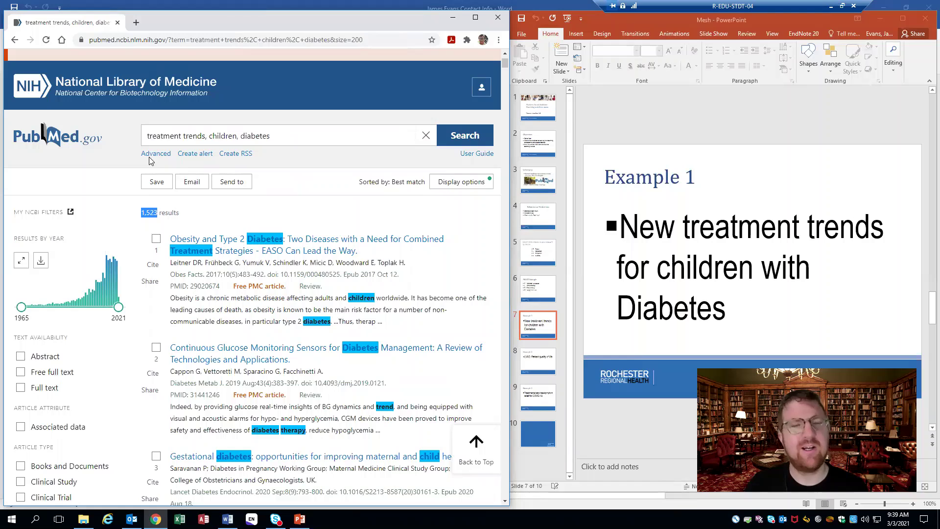
# Return to the PubMed home page and open the MeSH Database.
pyautogui.click(62, 140)
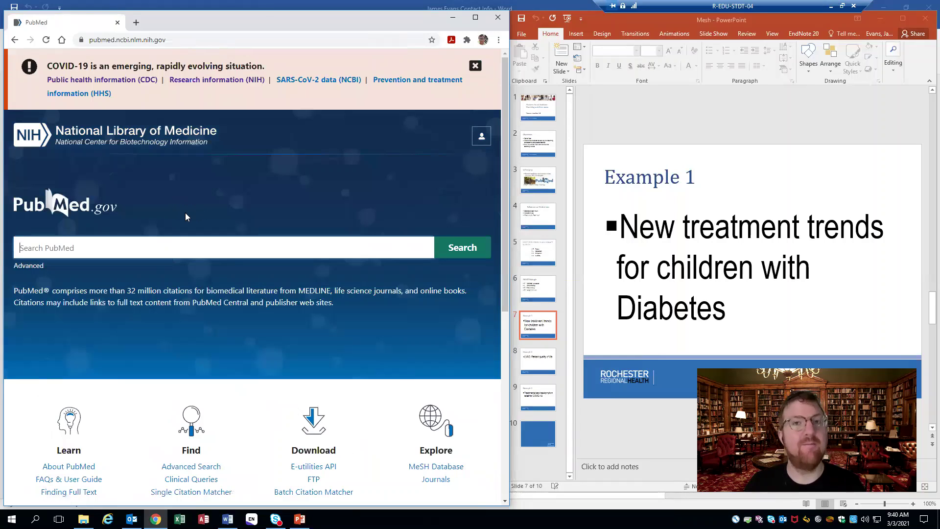
pyautogui.scroll(-1, 198, 218)
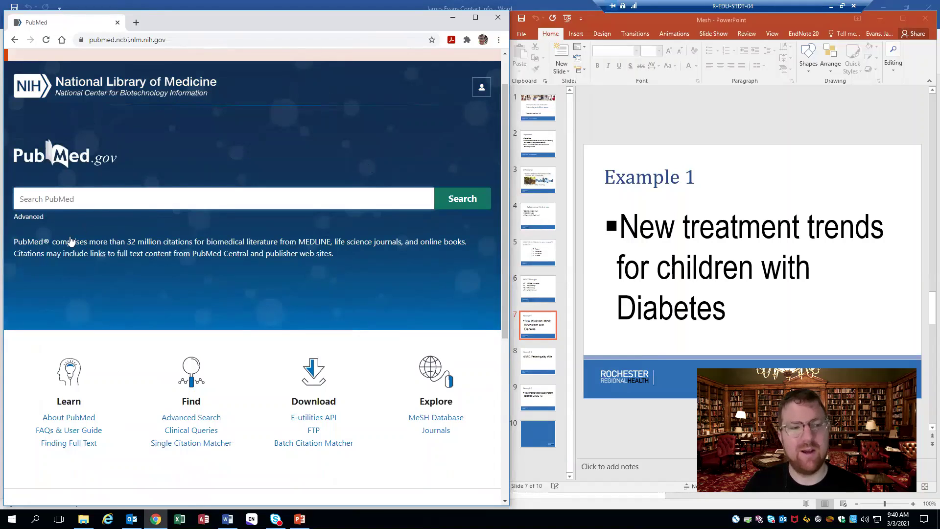
pyautogui.click(435, 418)
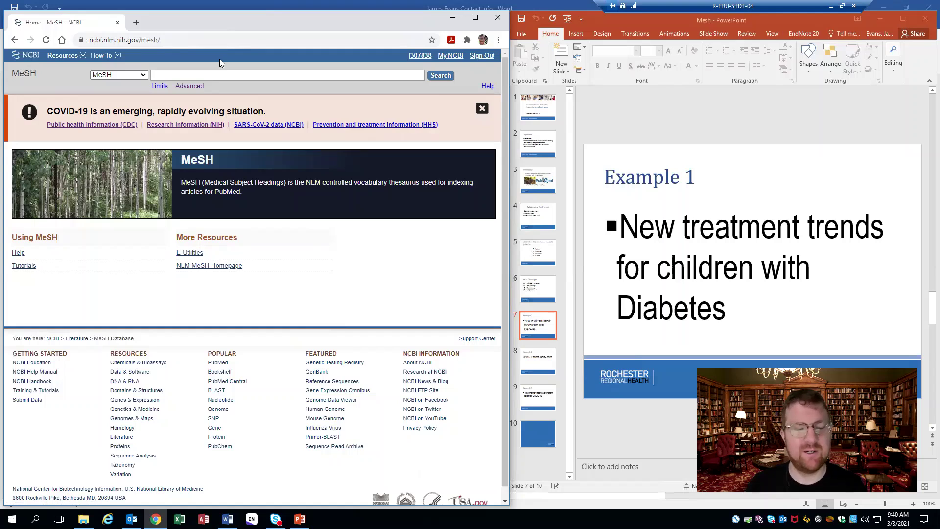
# Search the MeSH Database for "diabetes" and open the Diabetes Mellitus entry.
pyautogui.write('diabet')
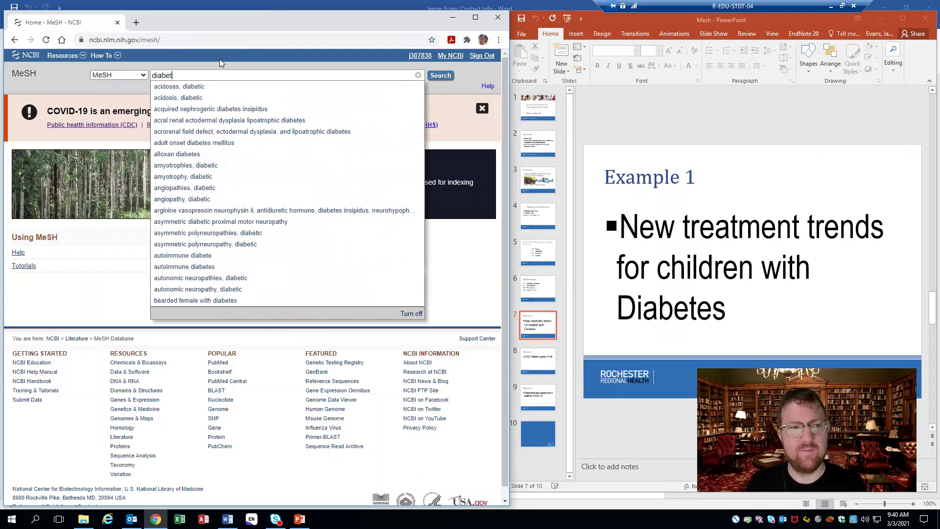
pyautogui.write('es')
pyautogui.press('Return')
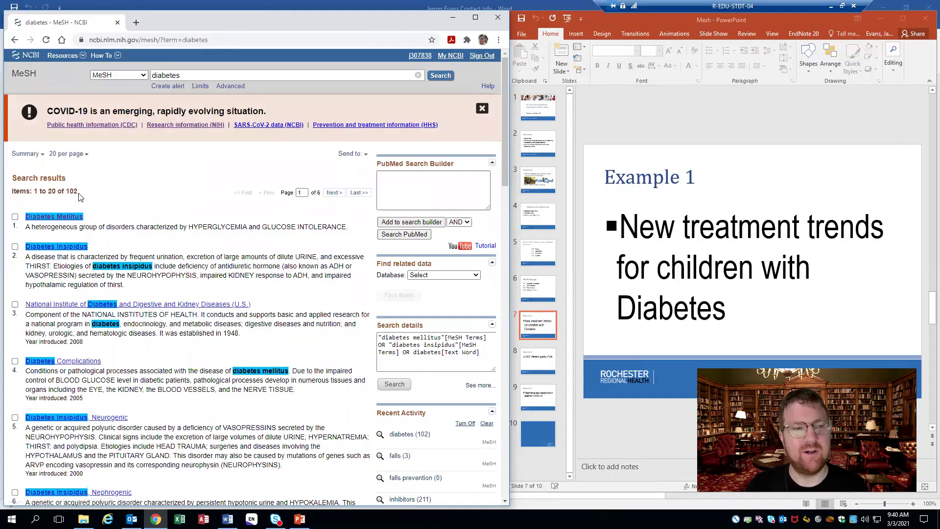
pyautogui.click(71, 218)
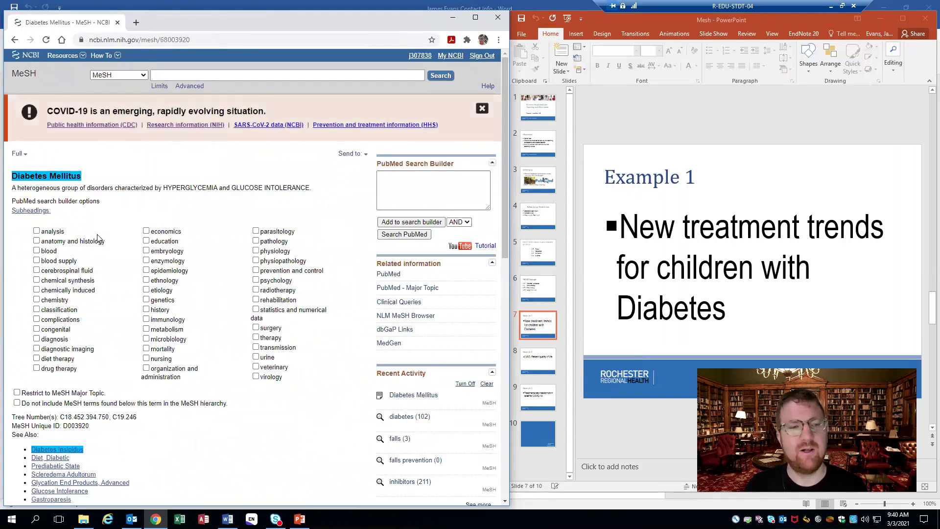
# Review the Diabetes Mellitus definition and term hierarchy, and add the heading to the PubMed Search Builder.
pyautogui.moveTo(309, 187); pyautogui.dragTo(12, 190)
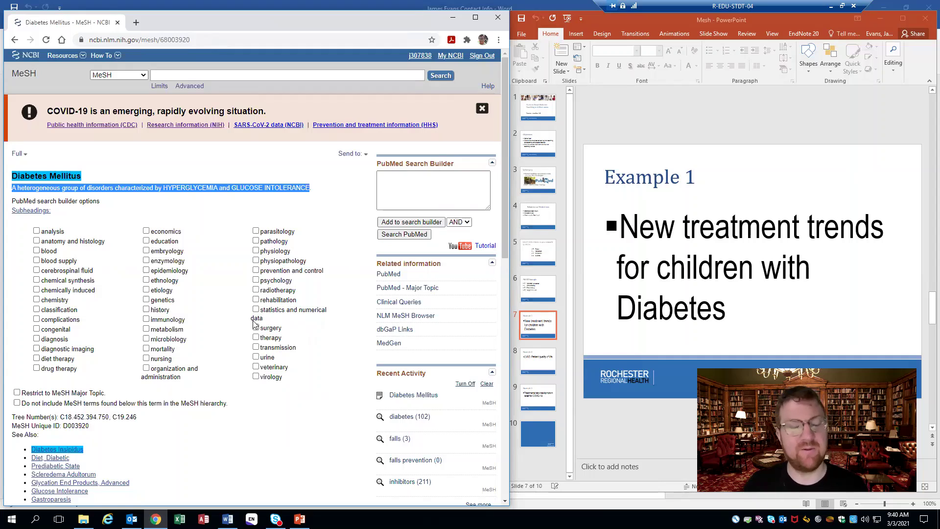
pyautogui.click(195, 188)
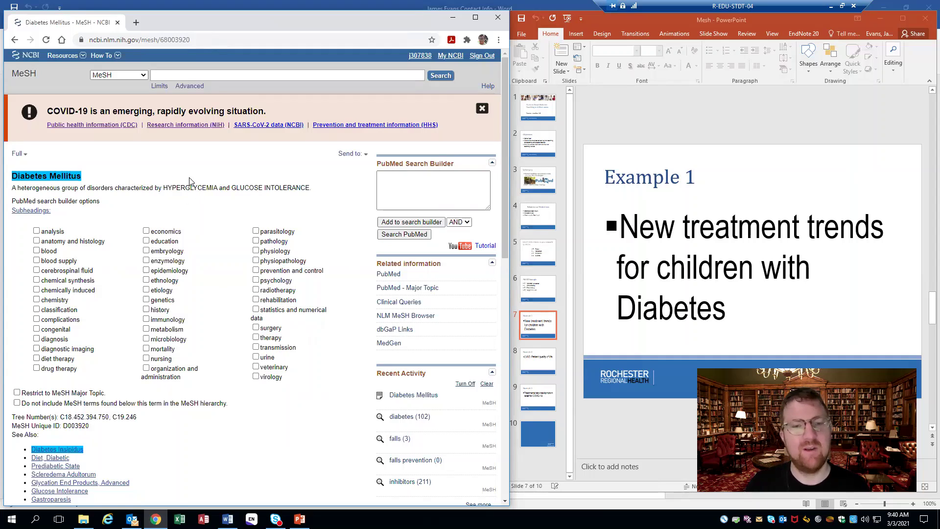
pyautogui.scroll(-1, 237, 179)
pyautogui.scroll(-4, 235, 249)
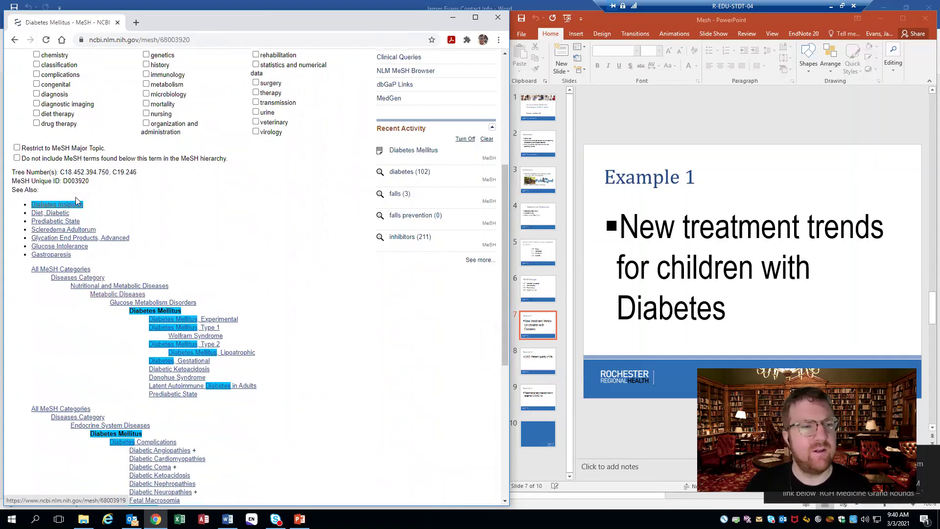
pyautogui.scroll(-1, 73, 196)
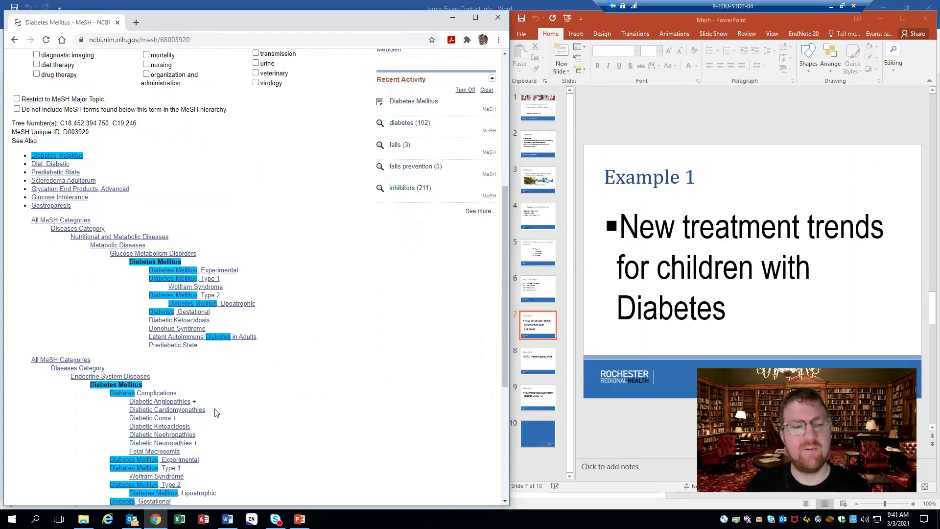
pyautogui.scroll(6, 218, 409)
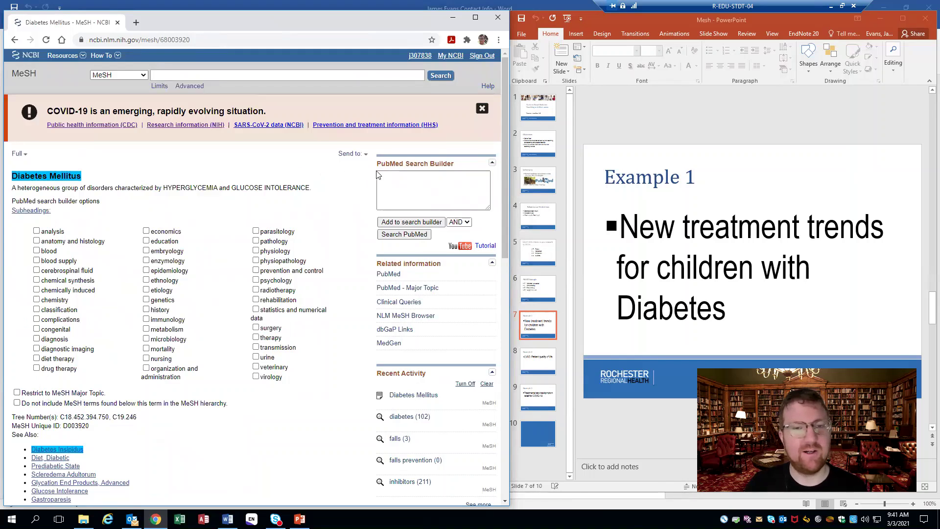
pyautogui.click(412, 223)
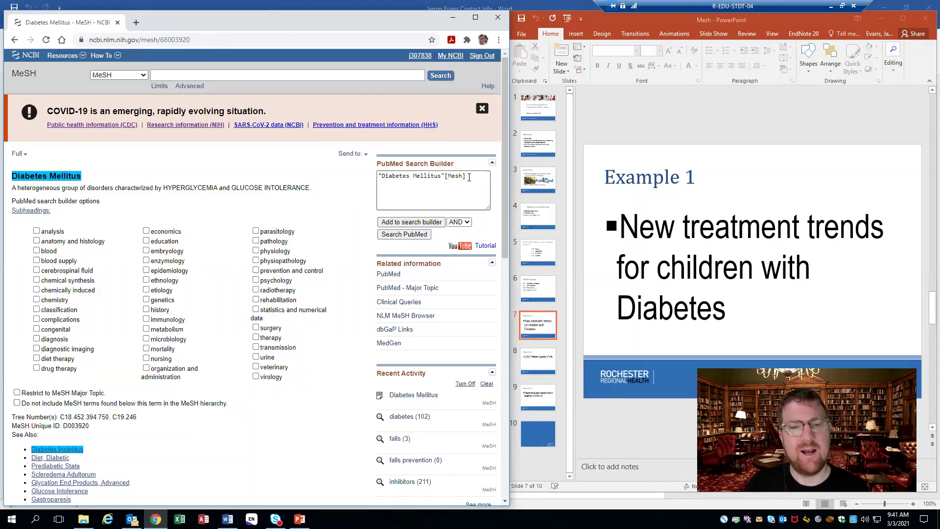
pyautogui.moveTo(469, 177); pyautogui.dragTo(376, 179)
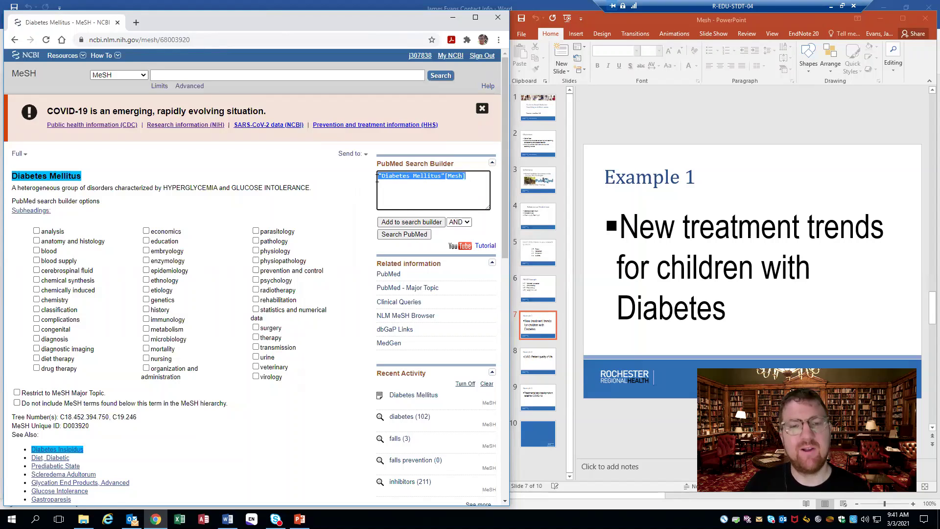
pyautogui.click(465, 177)
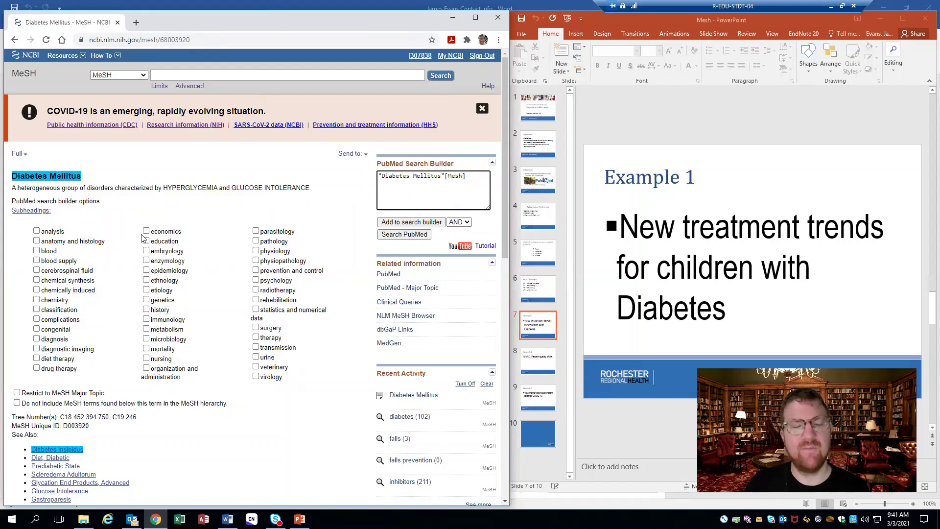
# Search the MeSH Database for "children", open the Child entry, and review its subheadings and hierarchy.
pyautogui.click(210, 75)
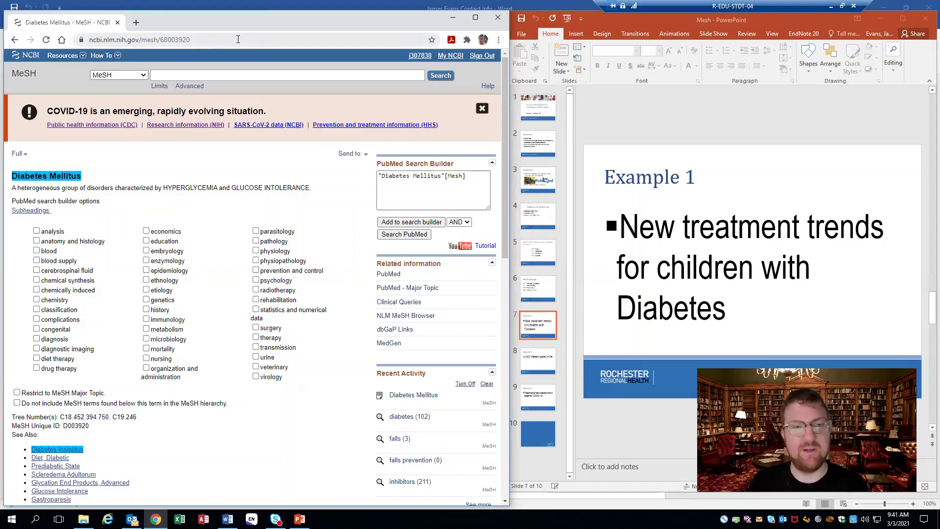
pyautogui.write('children')
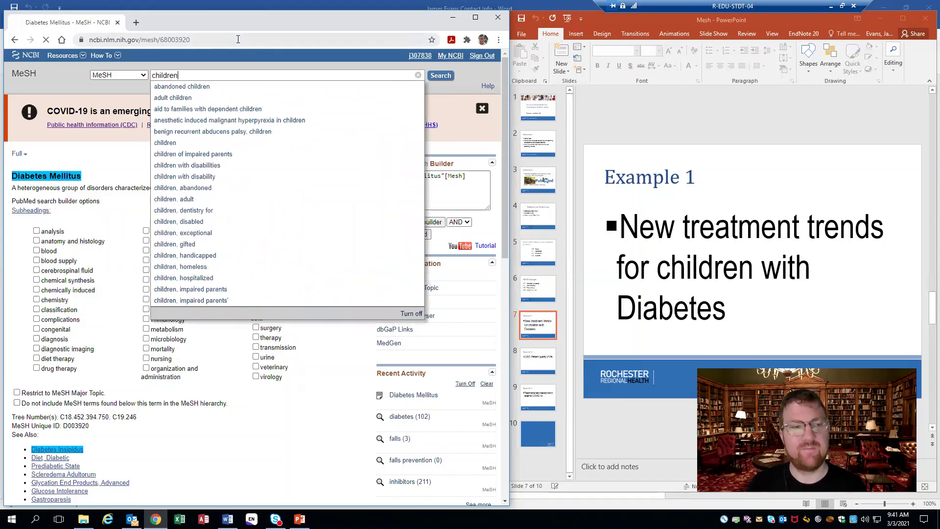
pyautogui.press('Return')
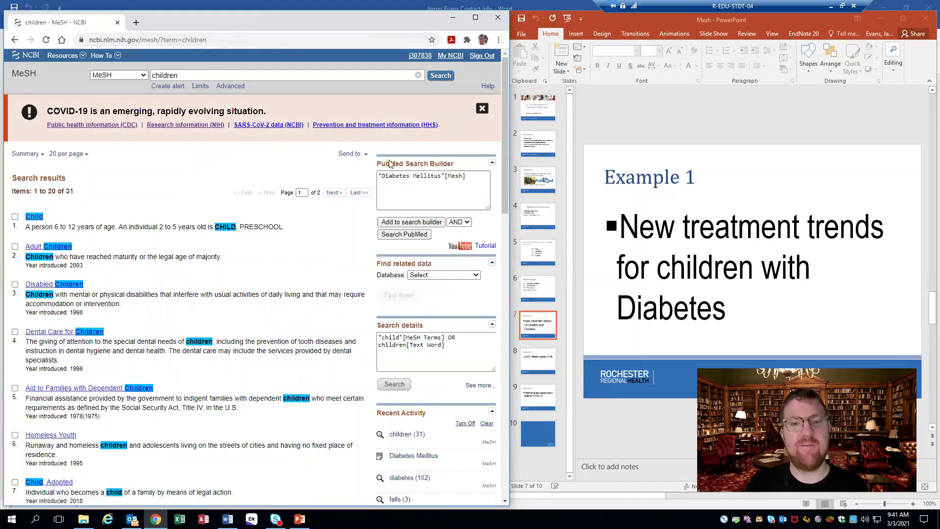
pyautogui.moveTo(466, 176); pyautogui.dragTo(379, 177)
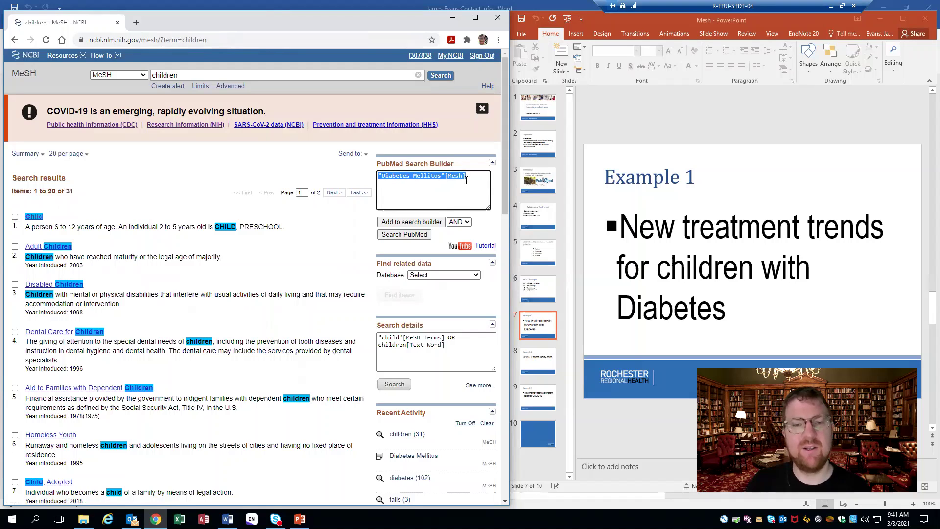
pyautogui.click(171, 192)
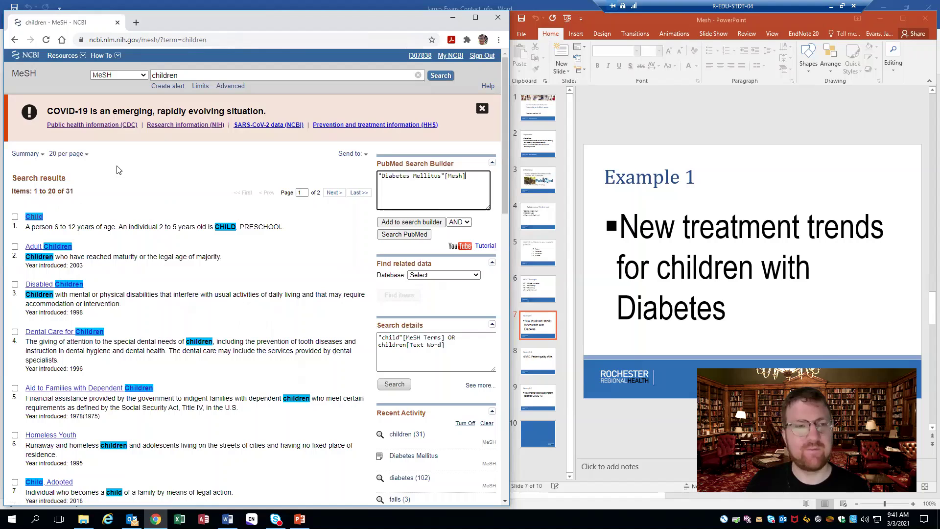
pyautogui.click(36, 217)
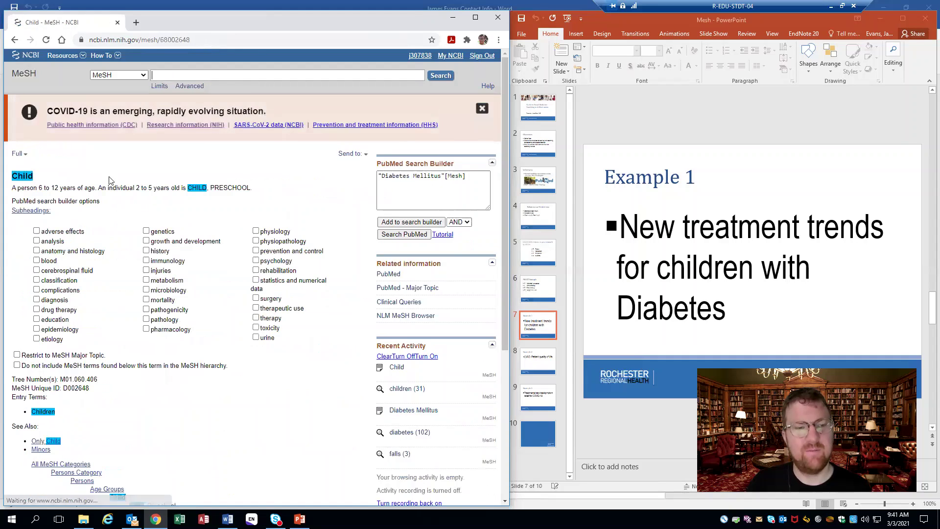
pyautogui.scroll(-3, 156, 266)
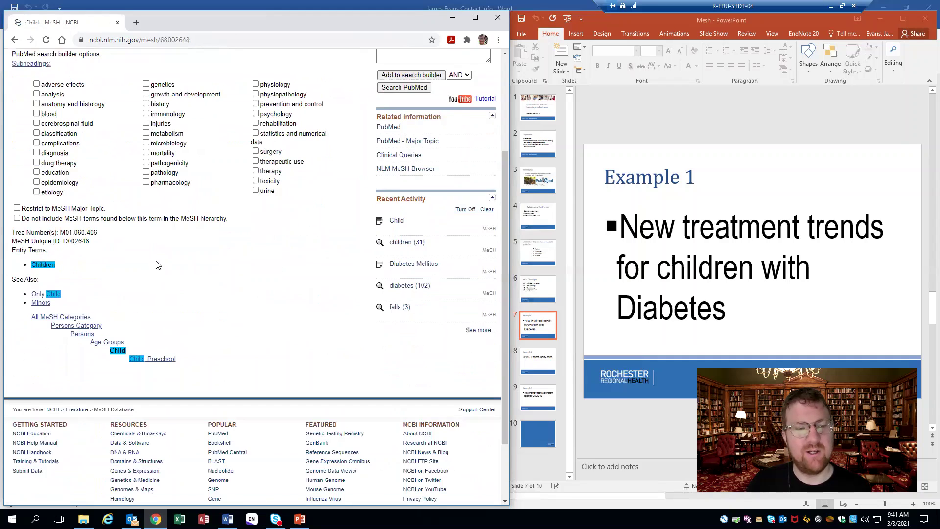
pyautogui.scroll(3, 137, 270)
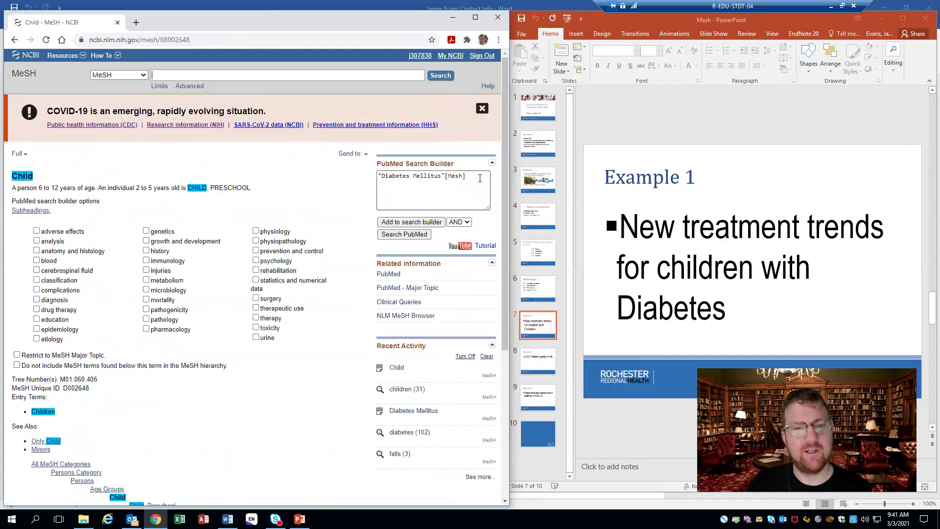
# Add the Child heading to the PubMed Search Builder, combined with Diabetes Mellitus using AND.
pyautogui.click(412, 223)
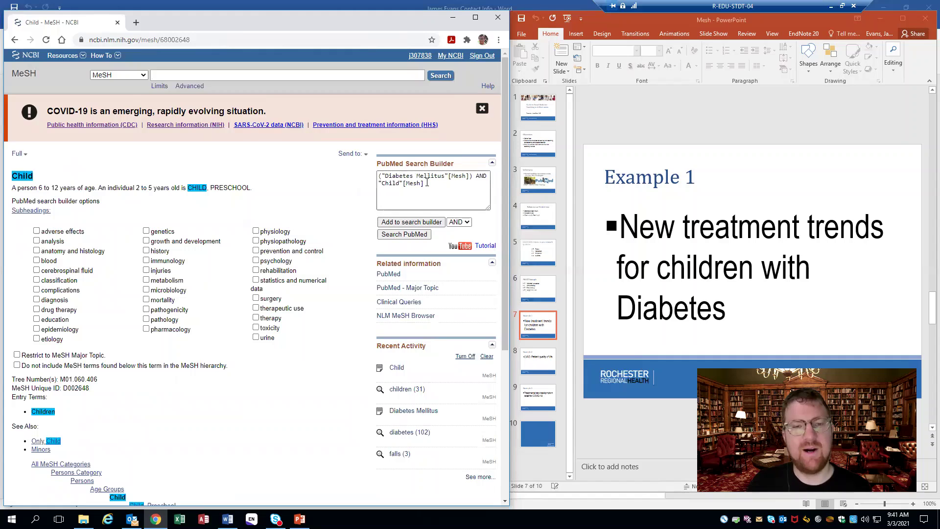
pyautogui.moveTo(424, 184); pyautogui.dragTo(379, 176)
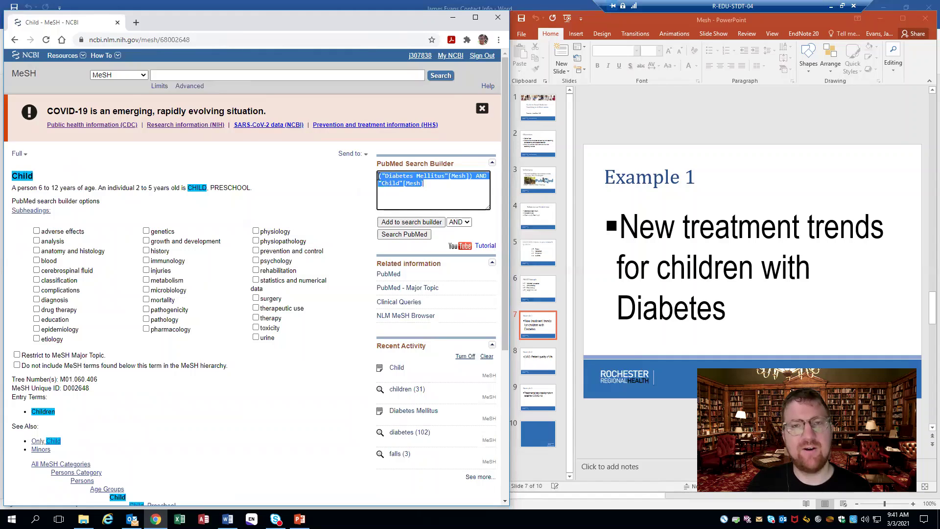
pyautogui.click(427, 185)
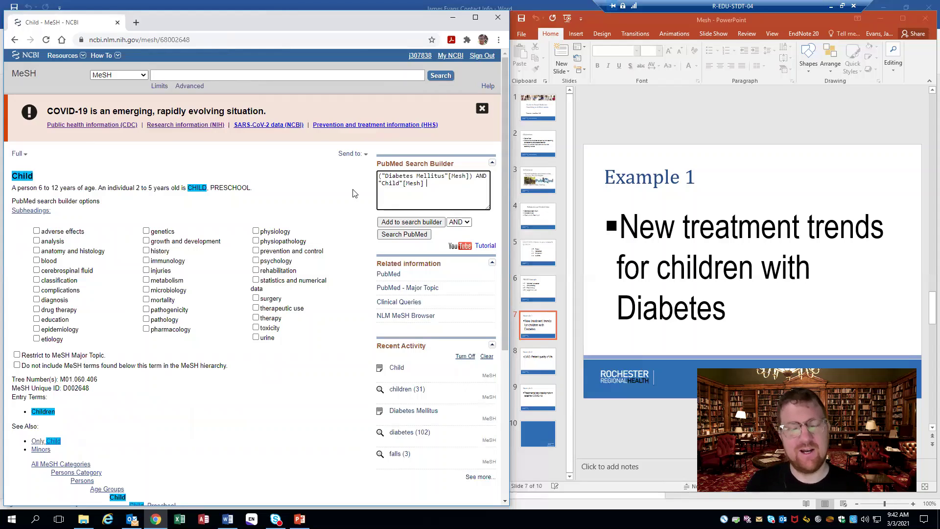
# Group both MeSH terms within one pair of parentheses in the search builder and append AND "treatment"[title].
pyautogui.write('AND')
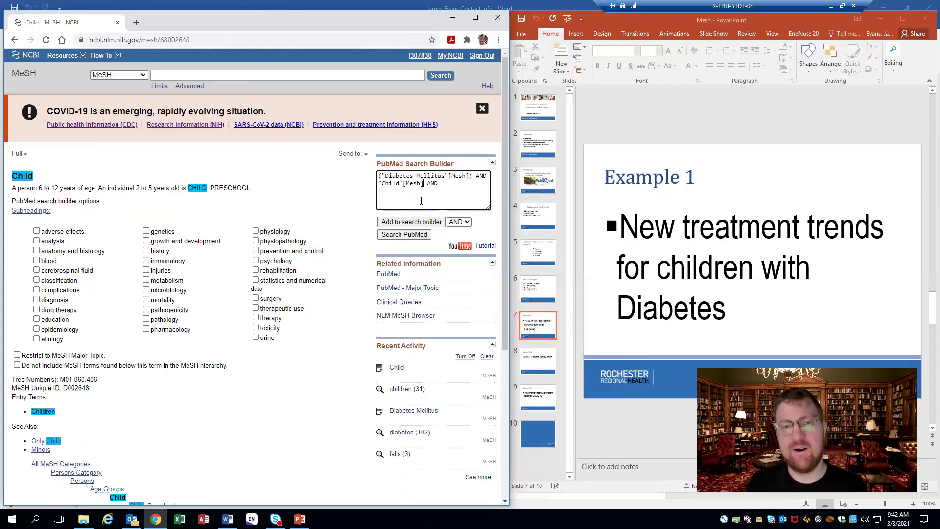
pyautogui.write(')')
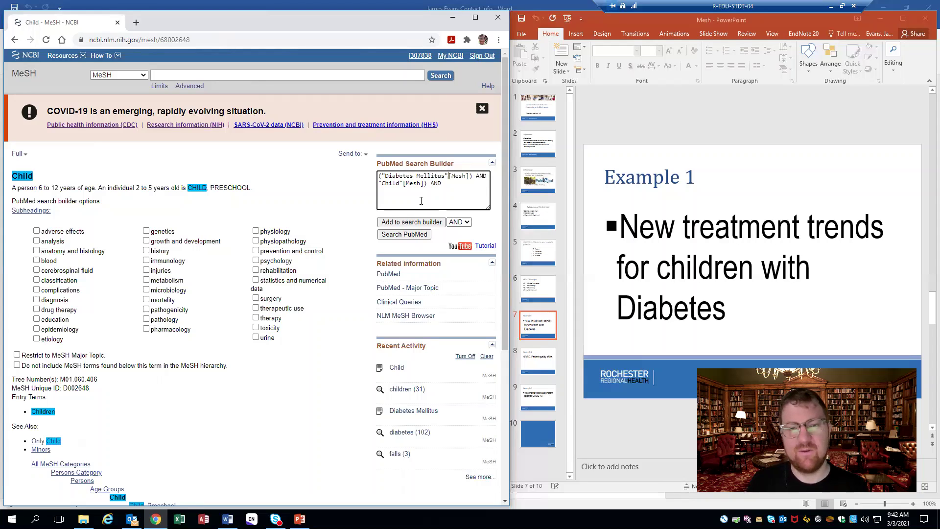
pyautogui.press('BackSpace')
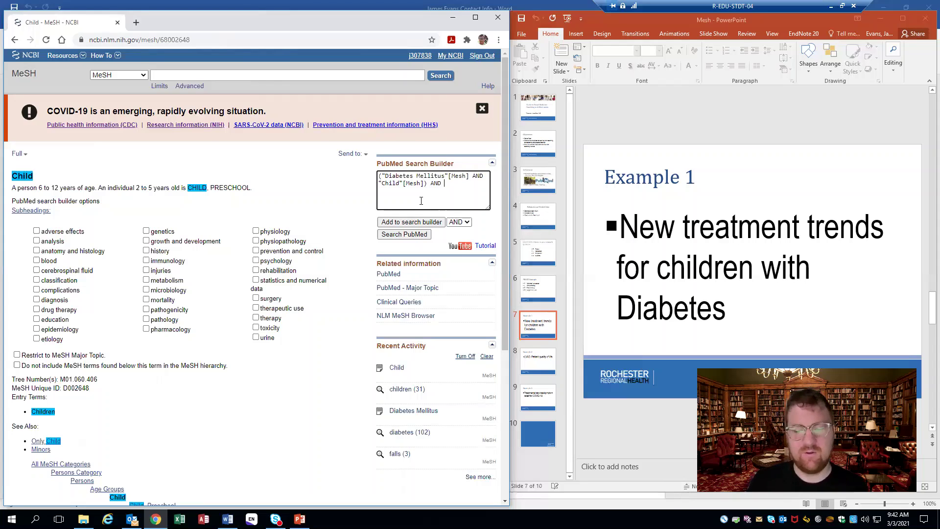
pyautogui.write('"')
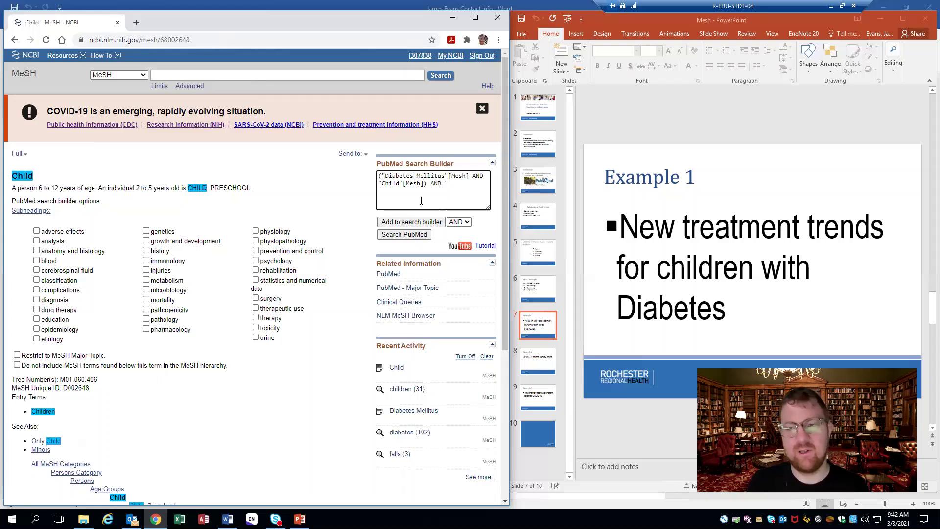
pyautogui.write('treat')
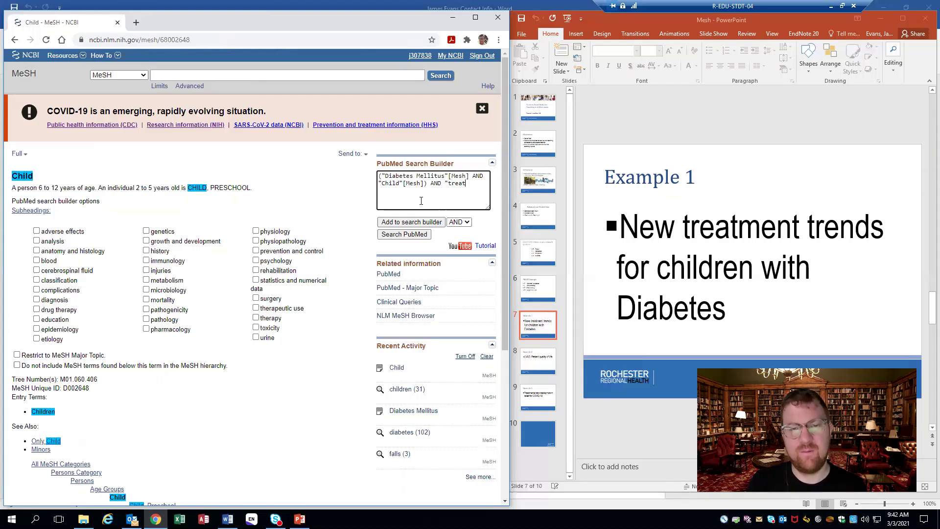
pyautogui.write('ment')
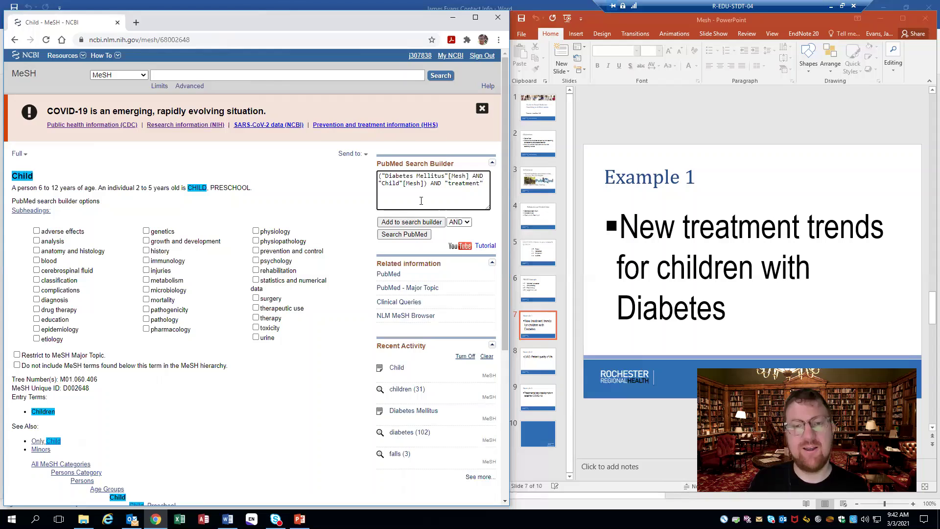
pyautogui.write('"[')
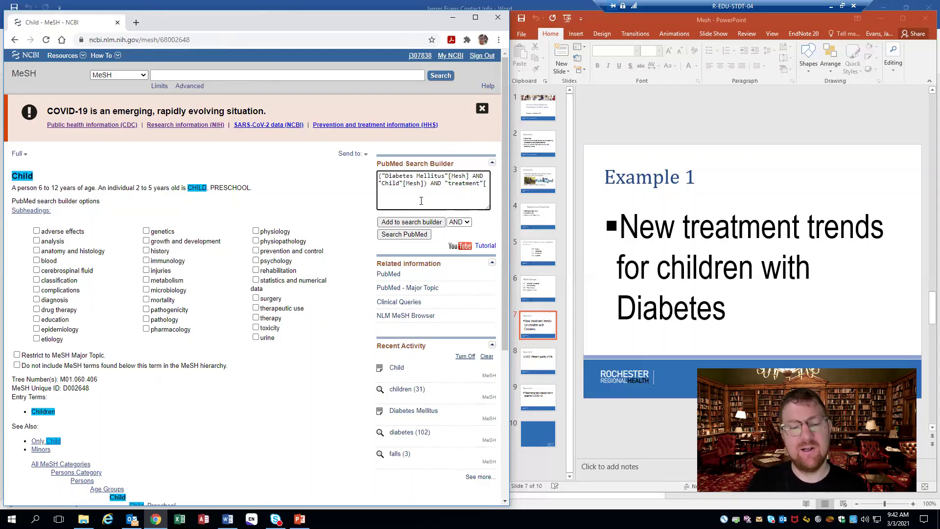
pyautogui.write('title')
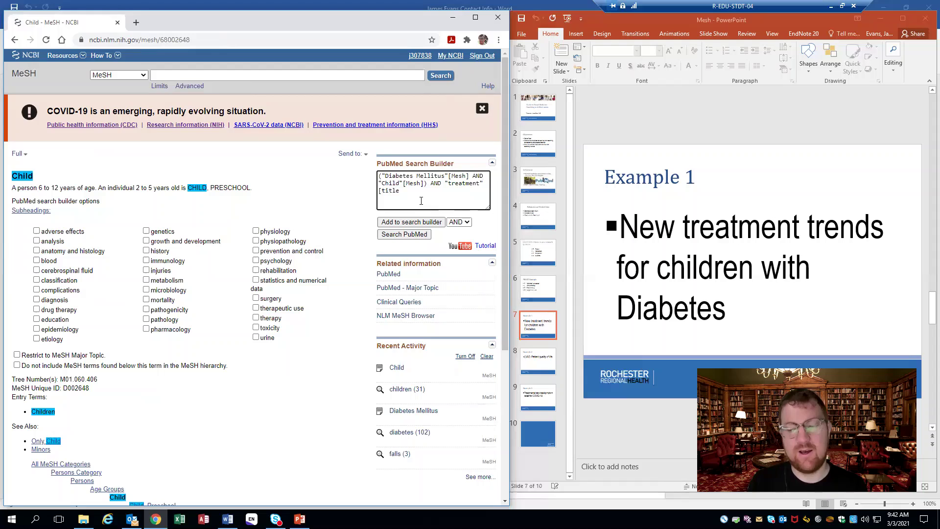
pyautogui.write(']')
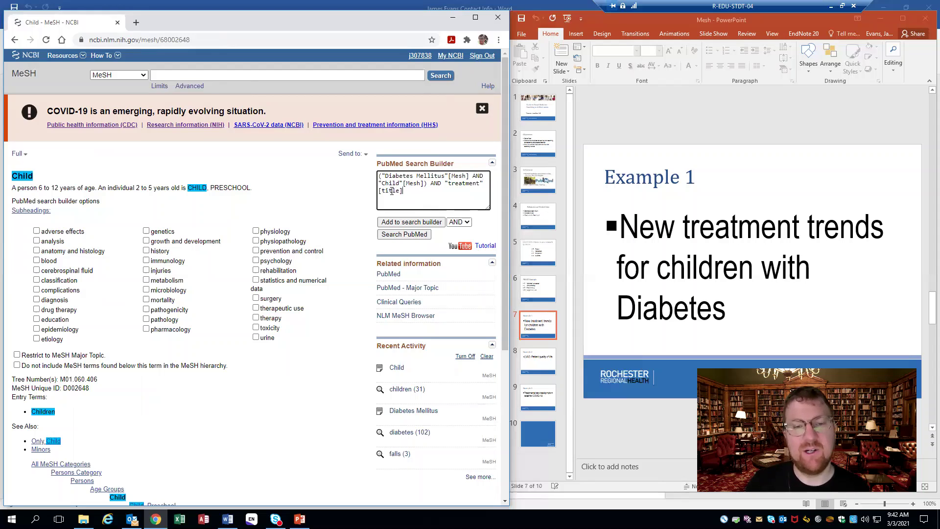
# Check the title term and the grouped MeSH terms in the search builder, and run the query in PubMed.
pyautogui.moveTo(403, 191); pyautogui.dragTo(446, 184)
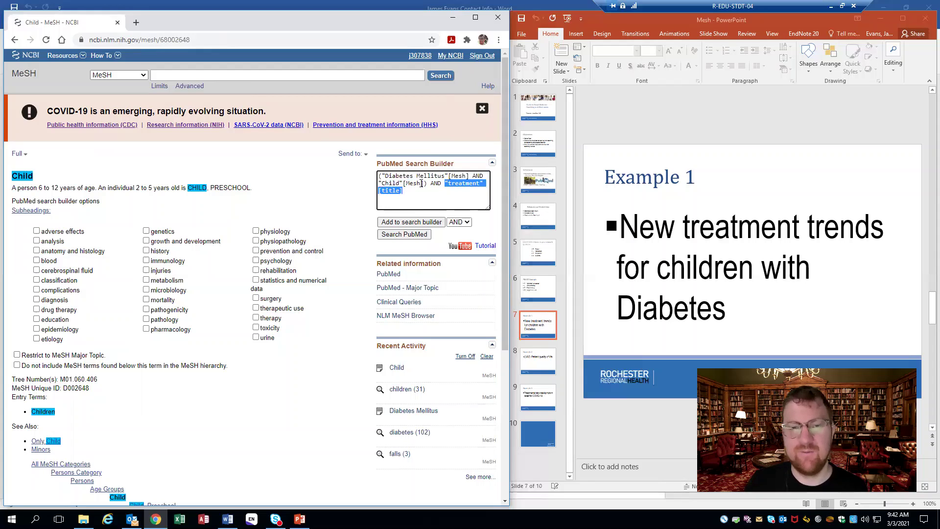
pyautogui.click(425, 184)
pyautogui.moveTo(426, 184); pyautogui.dragTo(379, 176)
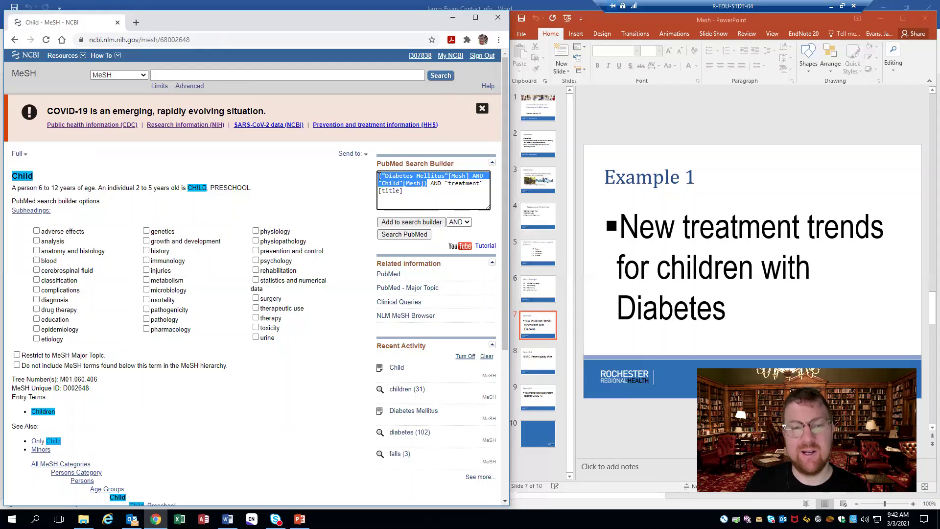
pyautogui.click(407, 191)
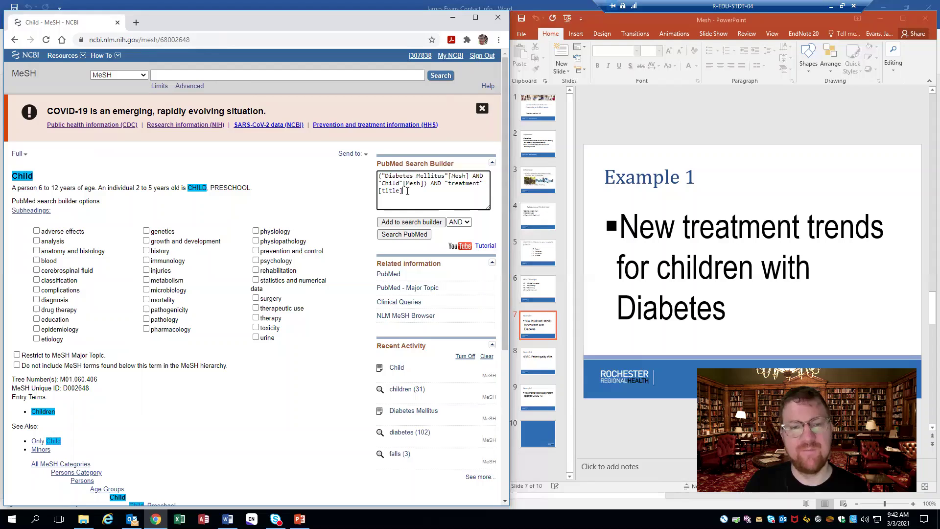
pyautogui.click(406, 235)
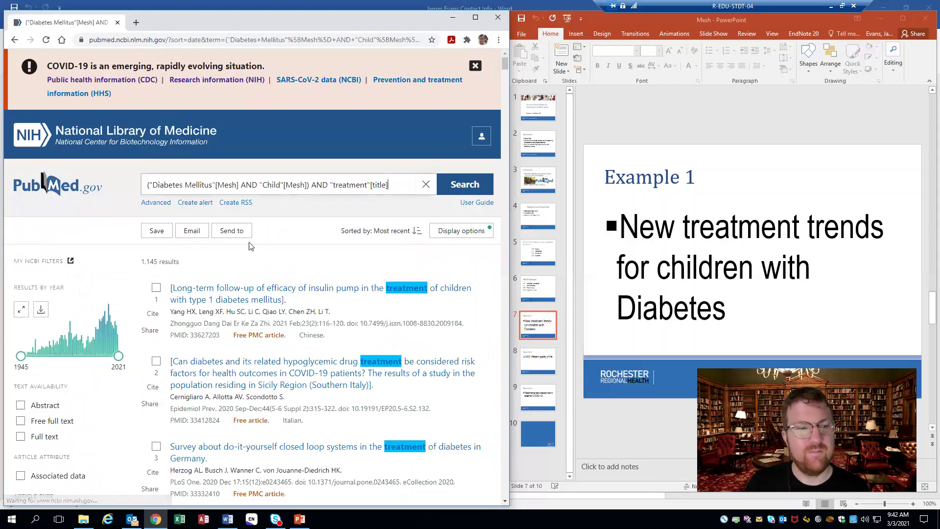
# Examine the result count, each term of the query, and the article titles in the PubMed results list.
pyautogui.moveTo(159, 262); pyautogui.dragTo(143, 263)
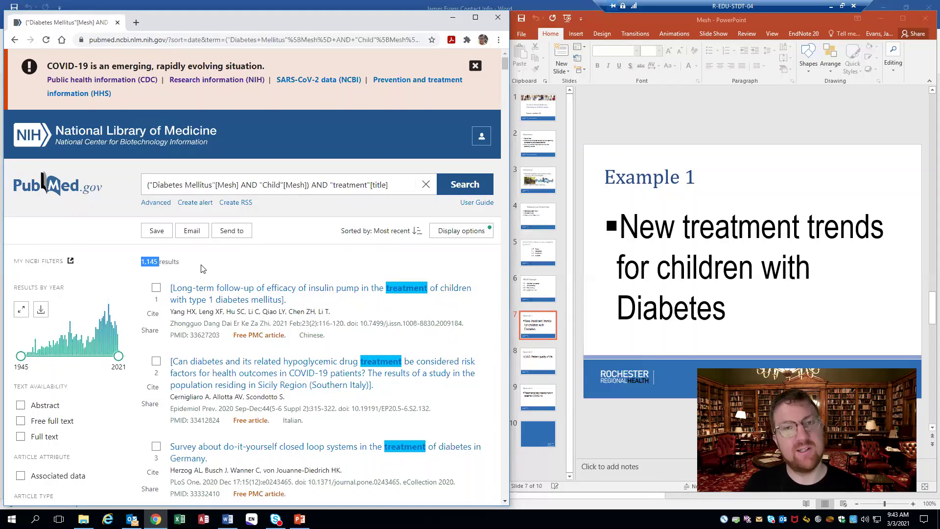
pyautogui.scroll(-1, 201, 269)
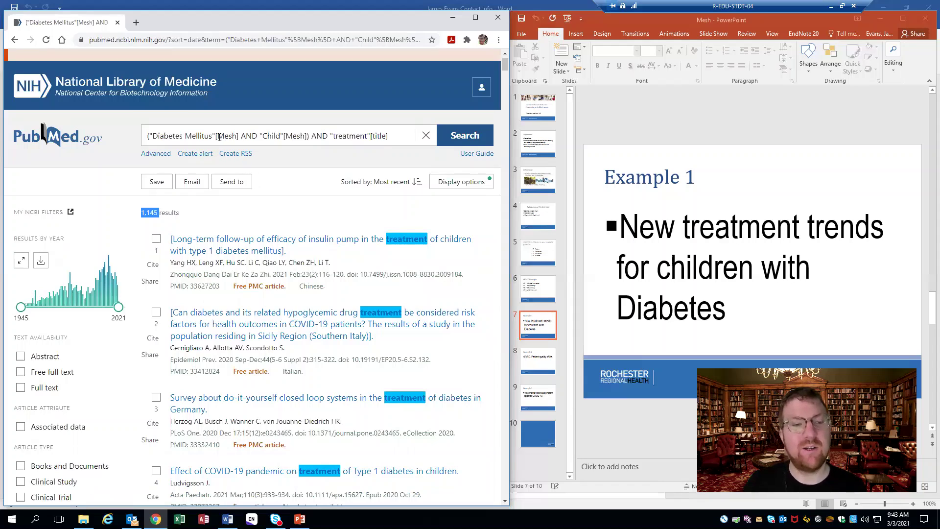
pyautogui.moveTo(240, 137); pyautogui.dragTo(166, 139)
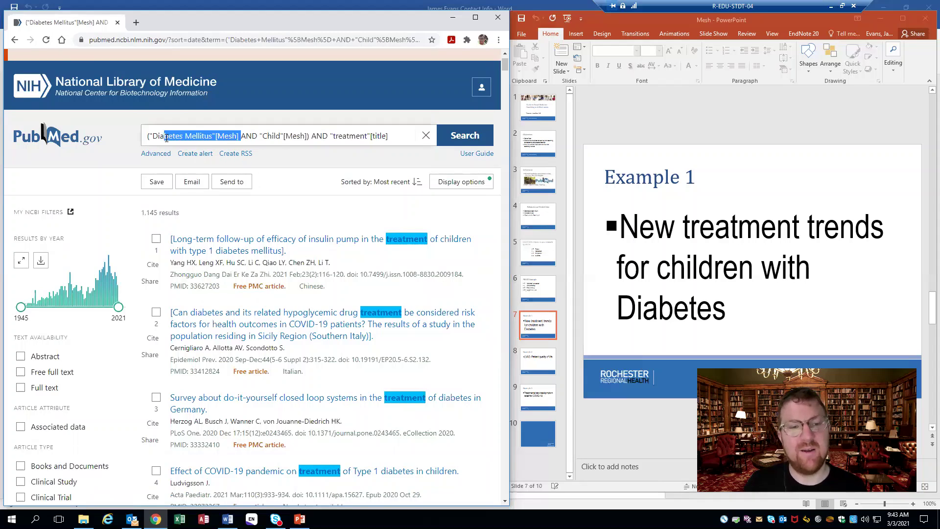
pyautogui.moveTo(307, 137); pyautogui.dragTo(263, 138)
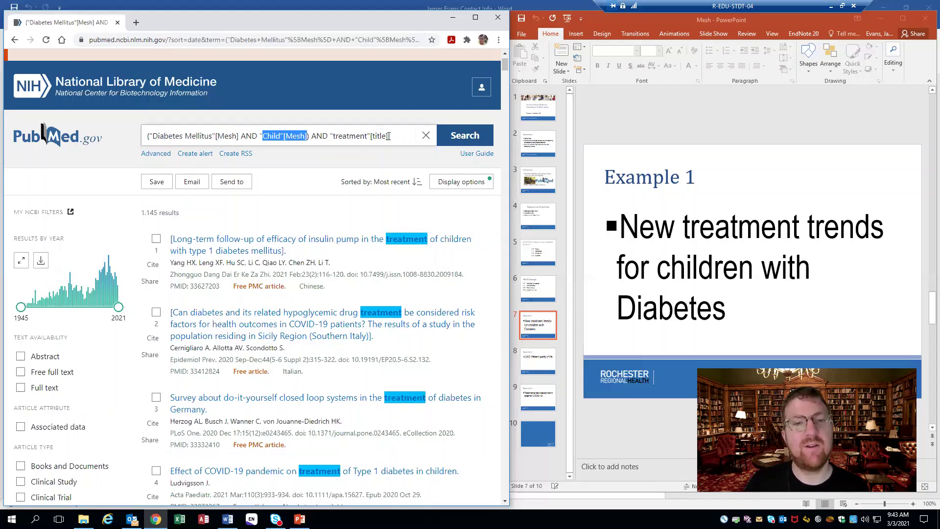
pyautogui.moveTo(390, 137); pyautogui.dragTo(330, 138)
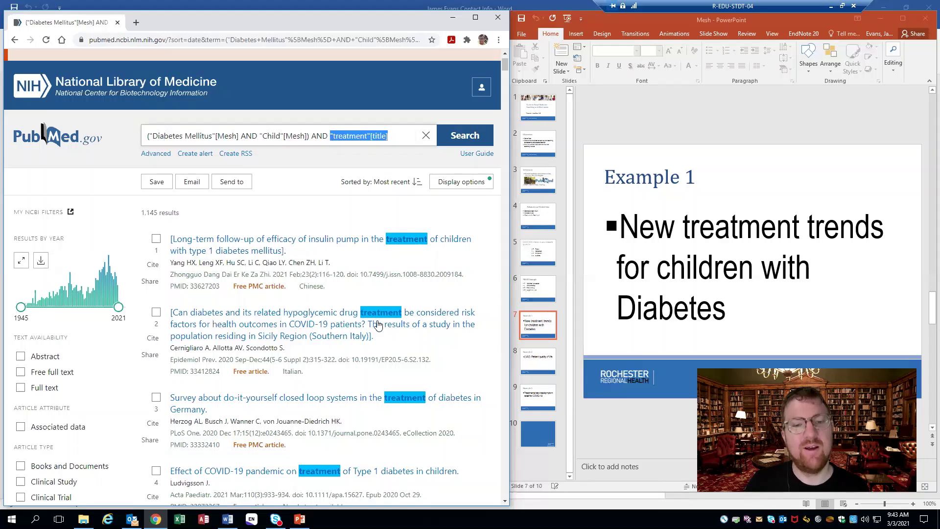
pyautogui.scroll(-1, 382, 328)
pyautogui.scroll(-5, 383, 333)
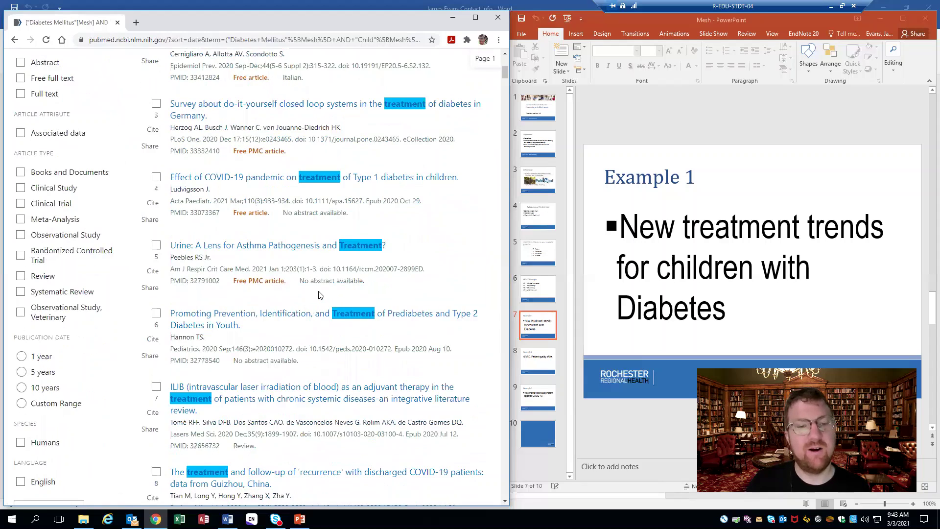
pyautogui.scroll(-1, 319, 296)
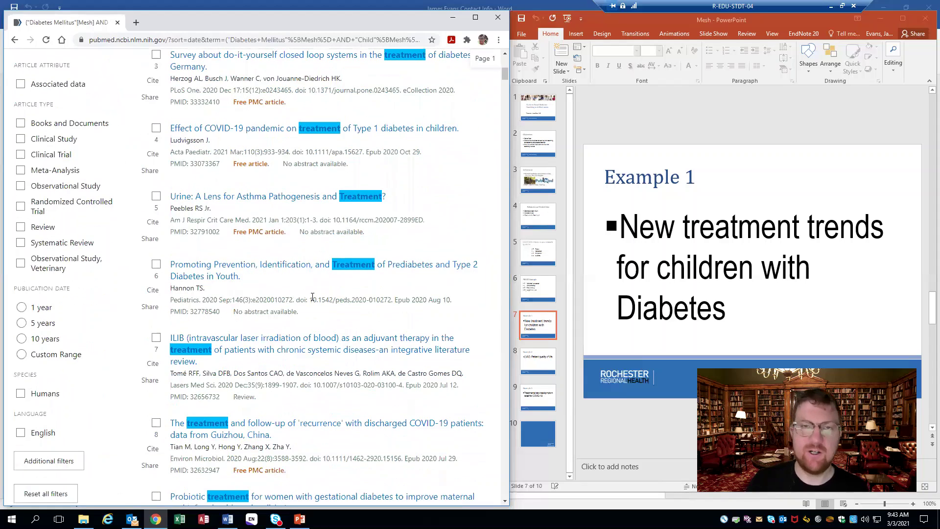
pyautogui.scroll(6, 312, 297)
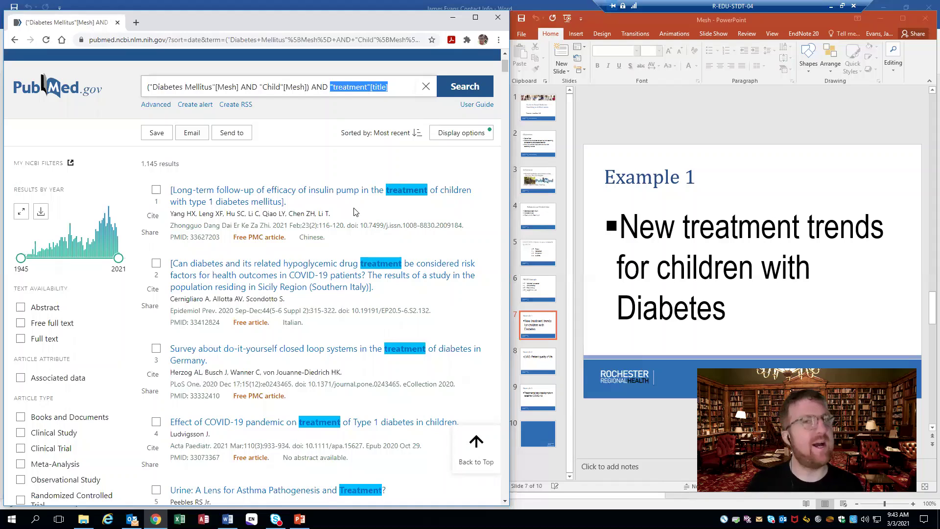
pyautogui.scroll(2, 345, 196)
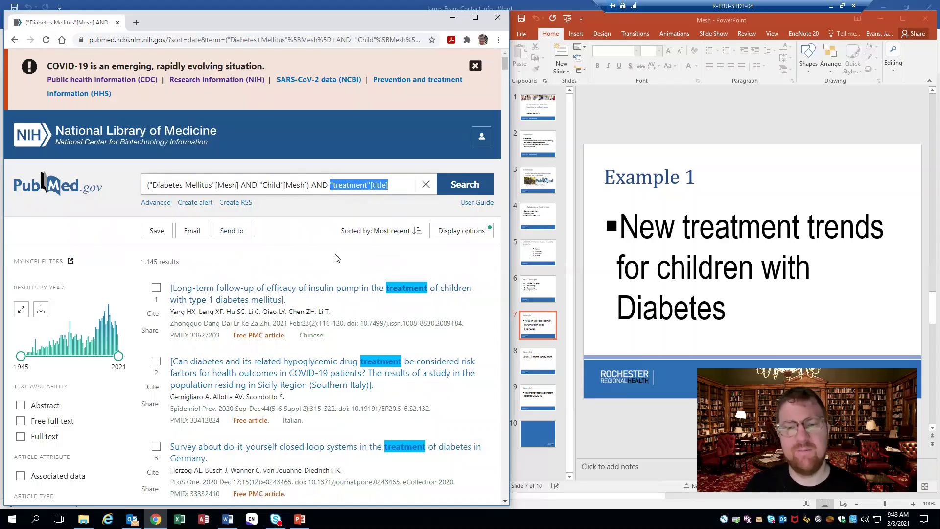
# Switch to PowerPoint to advance to the Example 2 slide, and return to the PubMed home page in the browser.
pyautogui.click(727, 190)
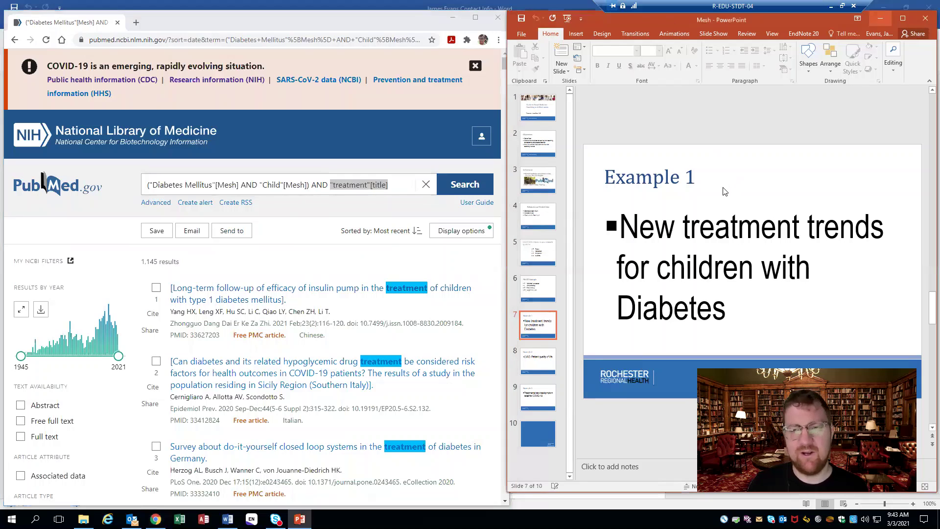
pyautogui.scroll(-1, 725, 191)
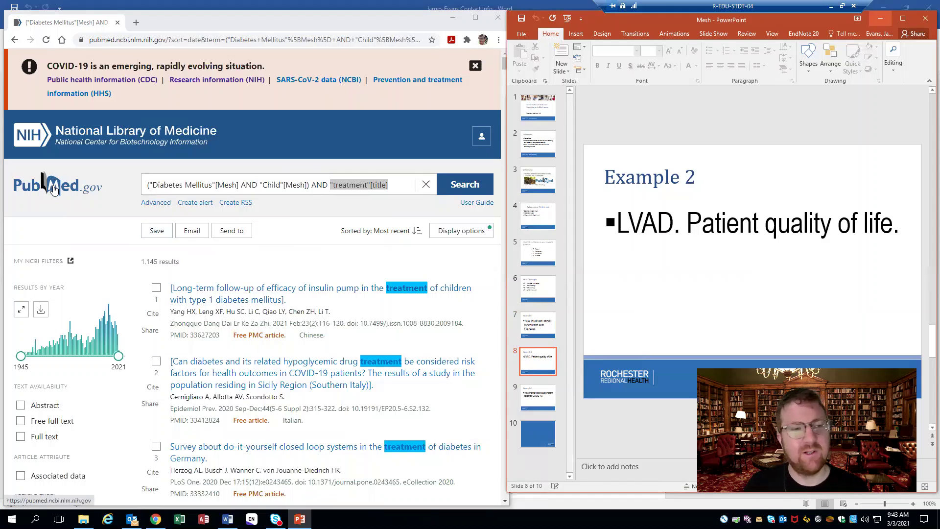
pyautogui.click(55, 190)
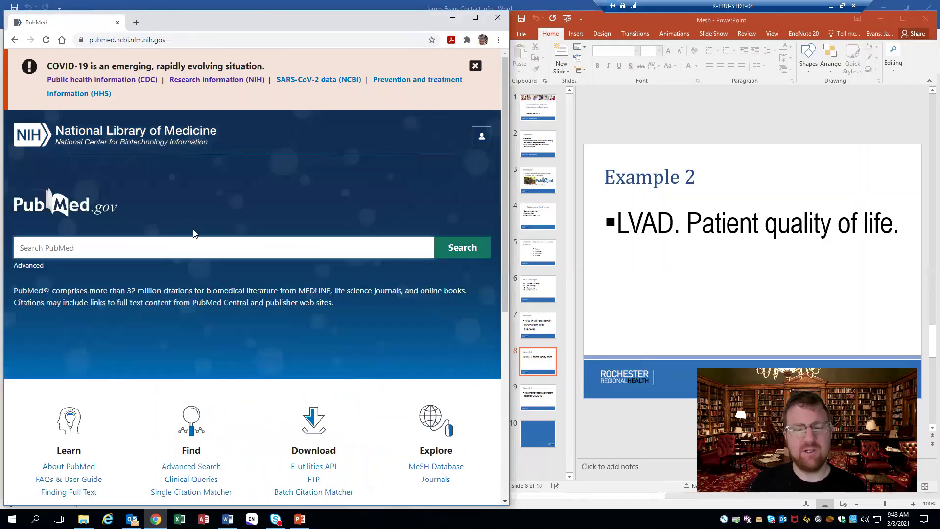
# Search PubMed for "LVAD, patient quality" and look over the result count and the first articles.
pyautogui.write('LVAD')
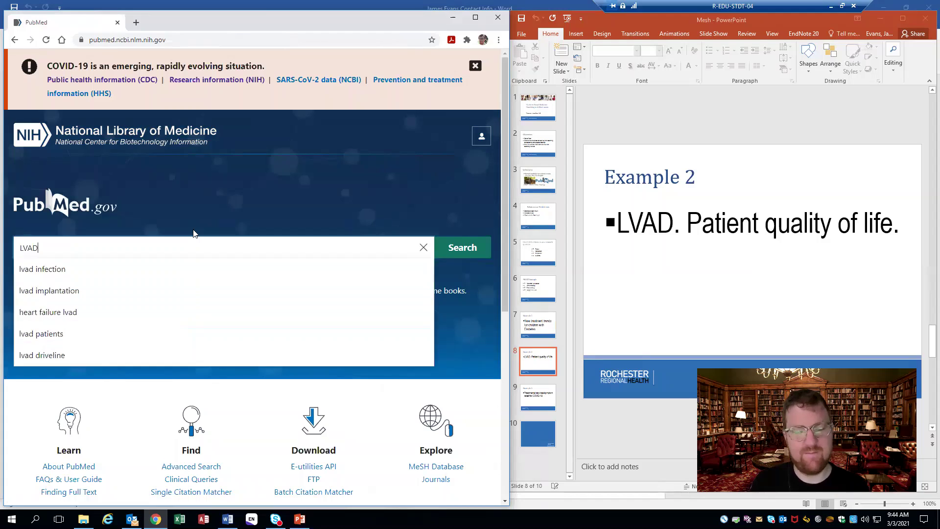
pyautogui.write(', p')
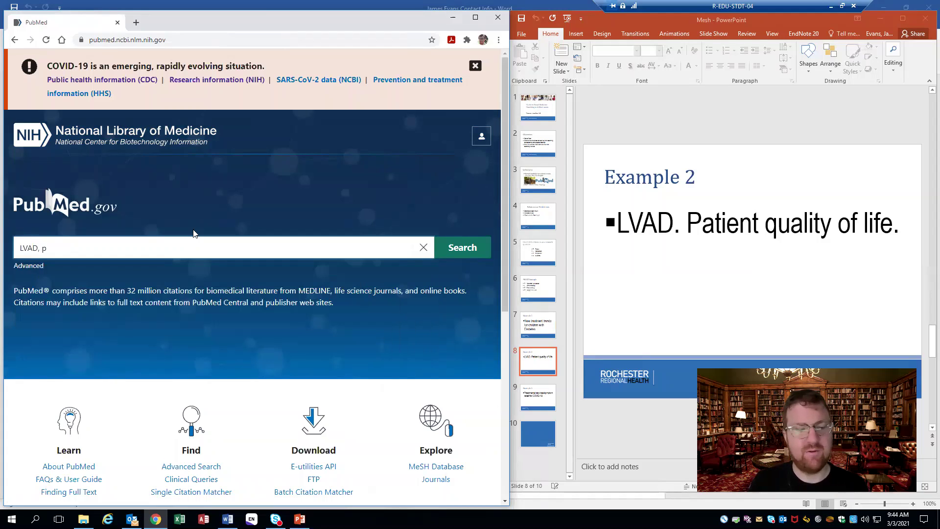
pyautogui.write('atient qual')
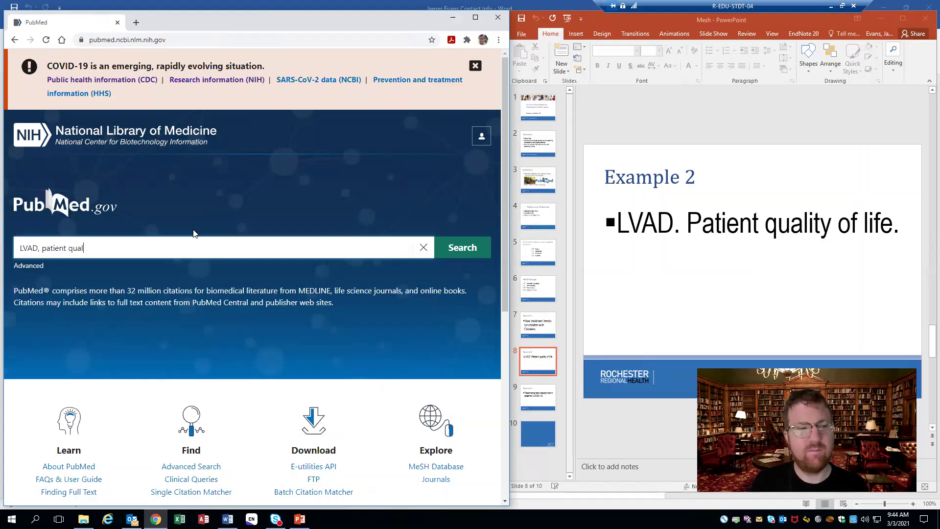
pyautogui.write('ity')
pyautogui.press('Return')
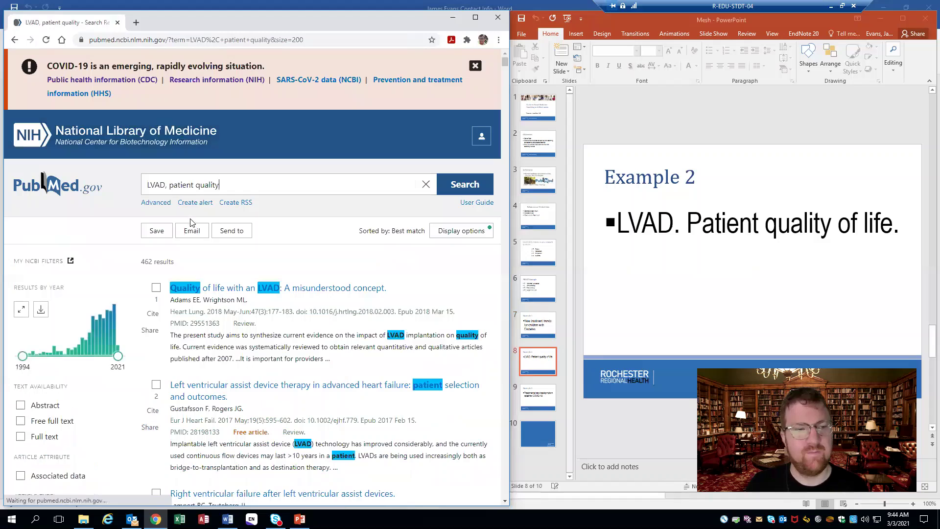
pyautogui.moveTo(154, 261); pyautogui.dragTo(142, 262)
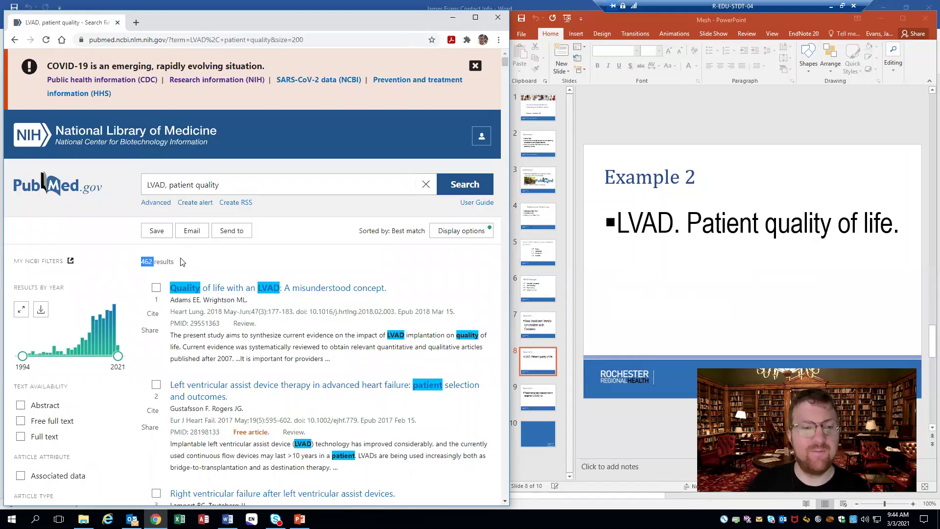
pyautogui.scroll(-1, 214, 238)
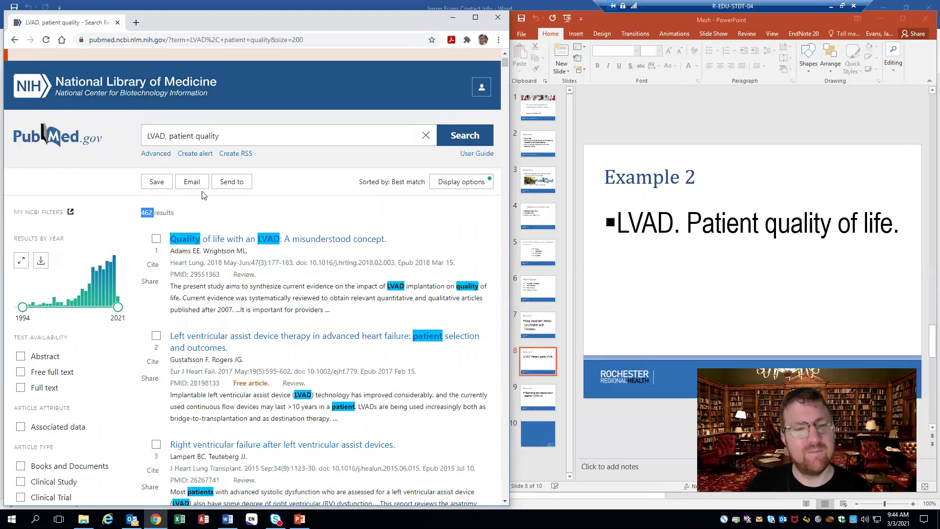
pyautogui.scroll(-1, 206, 196)
pyautogui.scroll(-1, 246, 267)
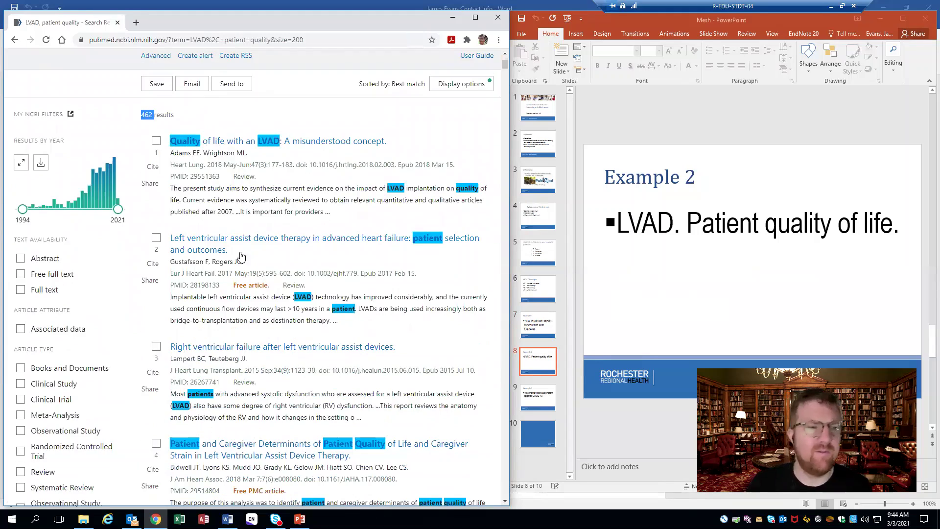
# Skim the LVAD results once more, return to the PubMed home page, and open the MeSH Database.
pyautogui.scroll(-2, 241, 252)
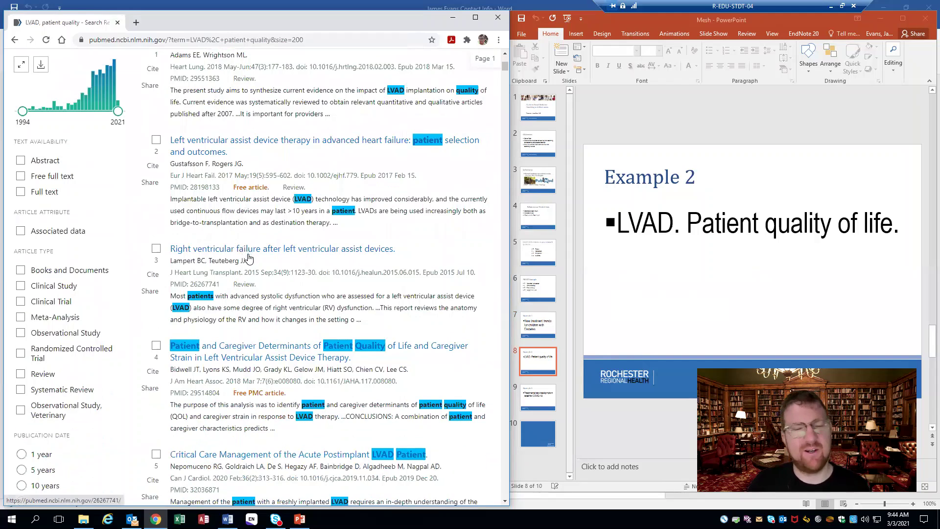
pyautogui.scroll(4, 245, 255)
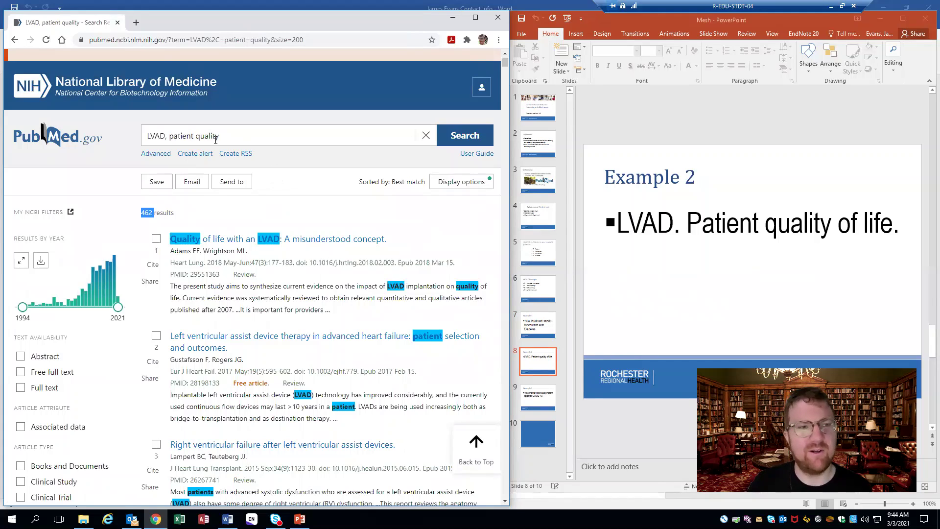
pyautogui.scroll(1, 94, 197)
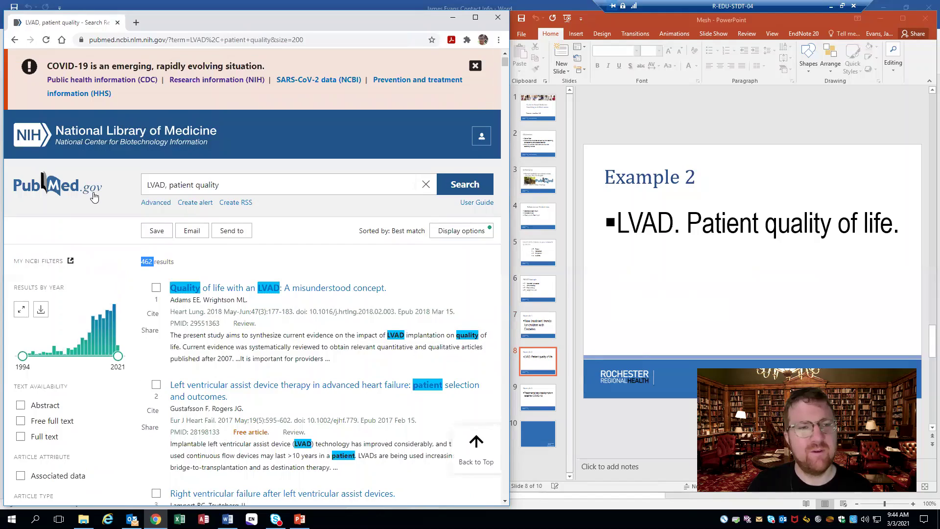
pyautogui.click(57, 190)
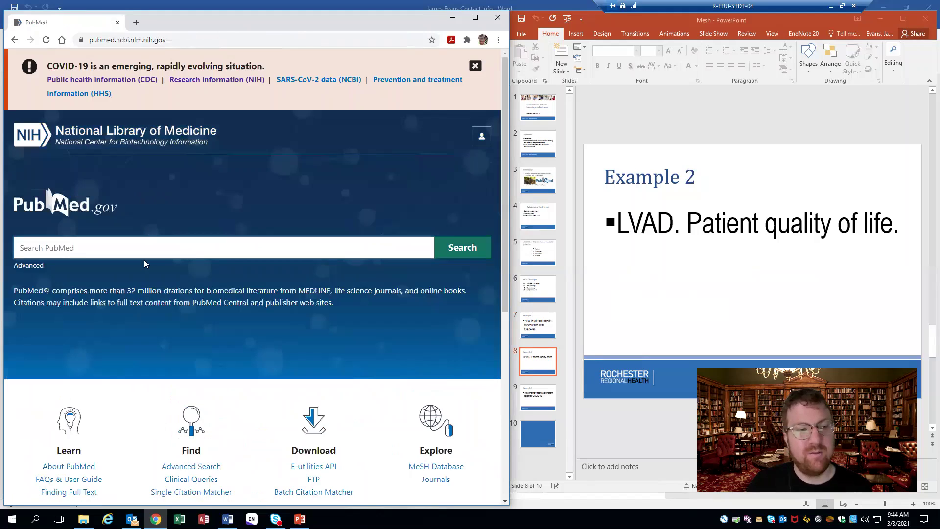
pyautogui.click(429, 468)
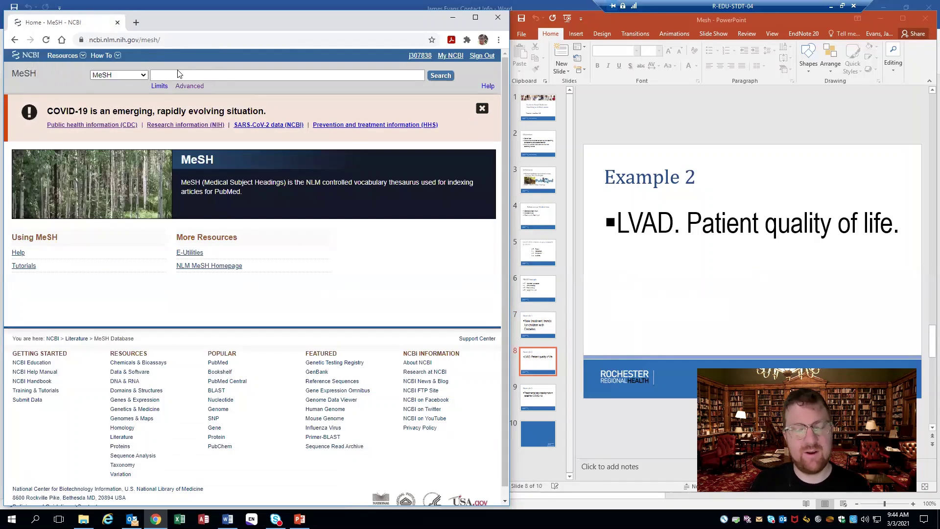
# Search the MeSH database for "left ventricular assist device".
pyautogui.write('left ven')
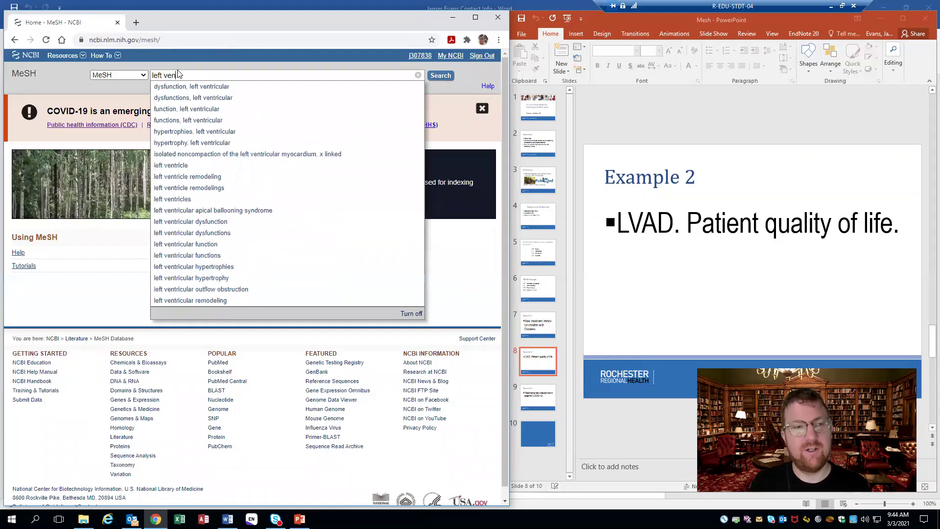
pyautogui.write('tricular assis')
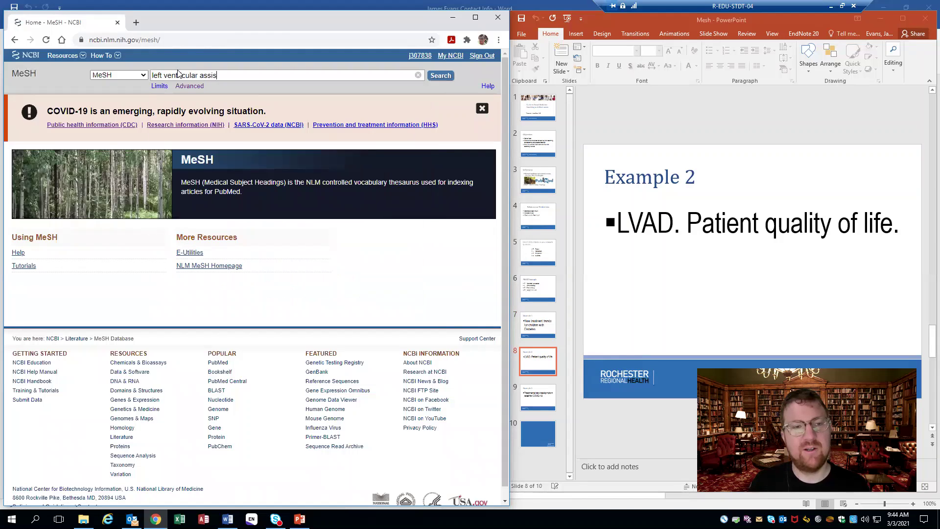
pyautogui.write('t device')
pyautogui.press('Return')
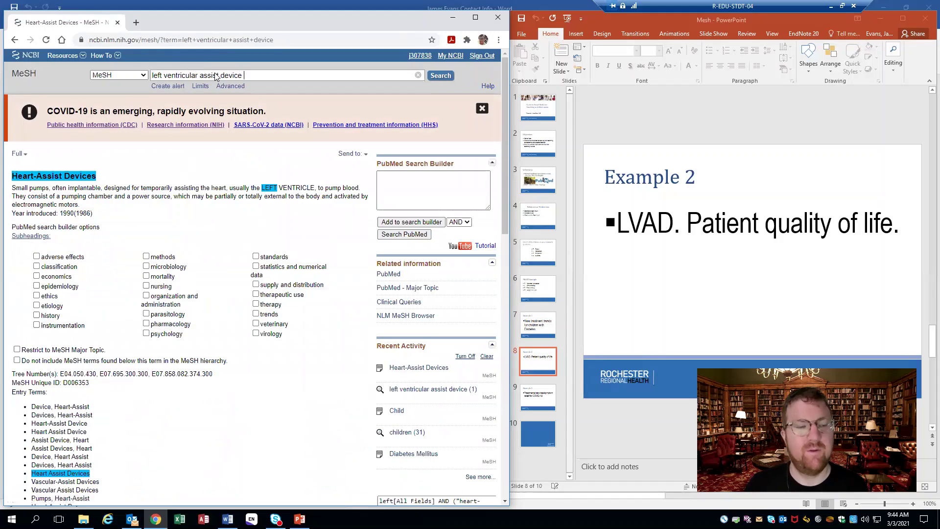
# Examine the Heart-Assist Devices MeSH record, including its entry terms, subheadings and the mention of the left ventricle in its definition.
pyautogui.scroll(-5, 122, 185)
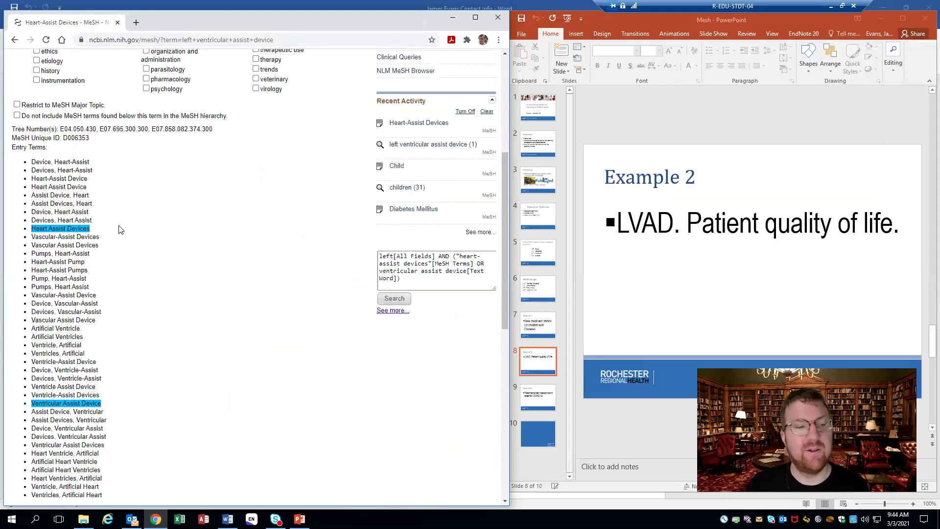
pyautogui.scroll(5, 123, 230)
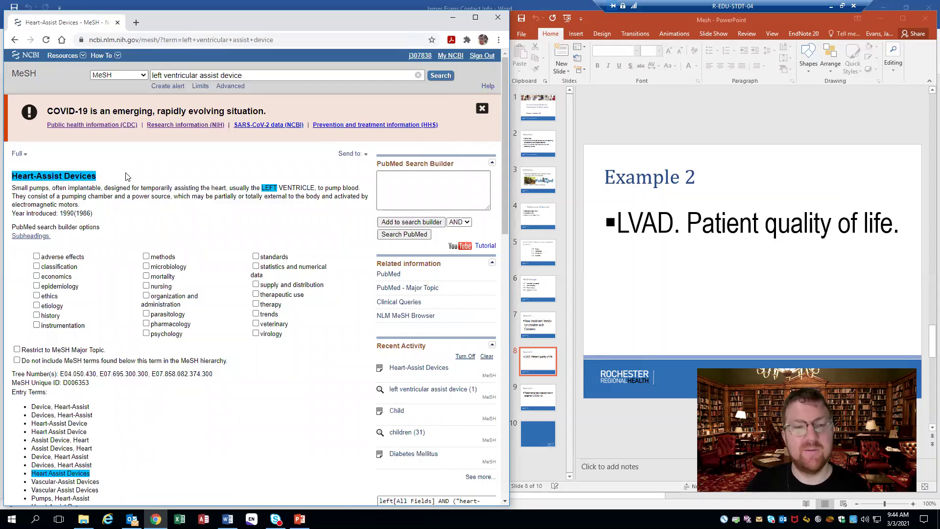
pyautogui.scroll(-2, 126, 176)
pyautogui.scroll(2, 60, 159)
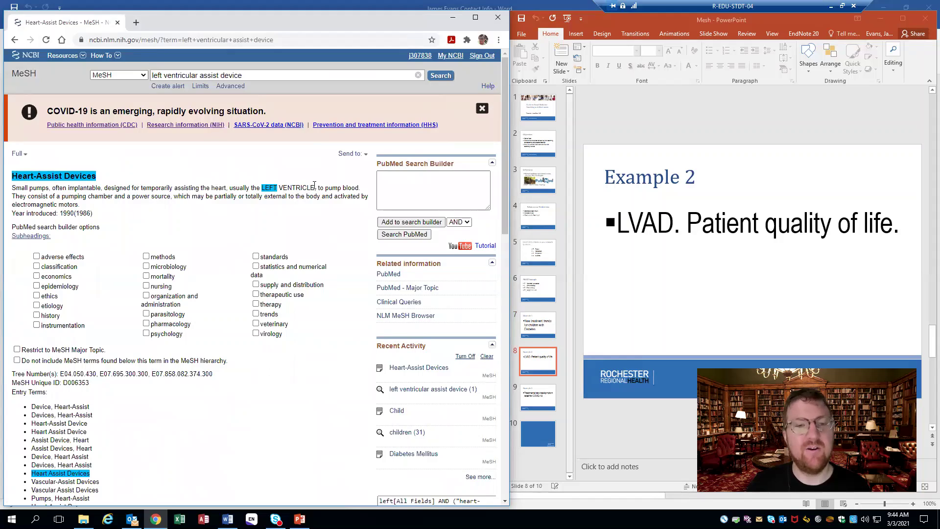
pyautogui.moveTo(315, 187); pyautogui.dragTo(263, 187)
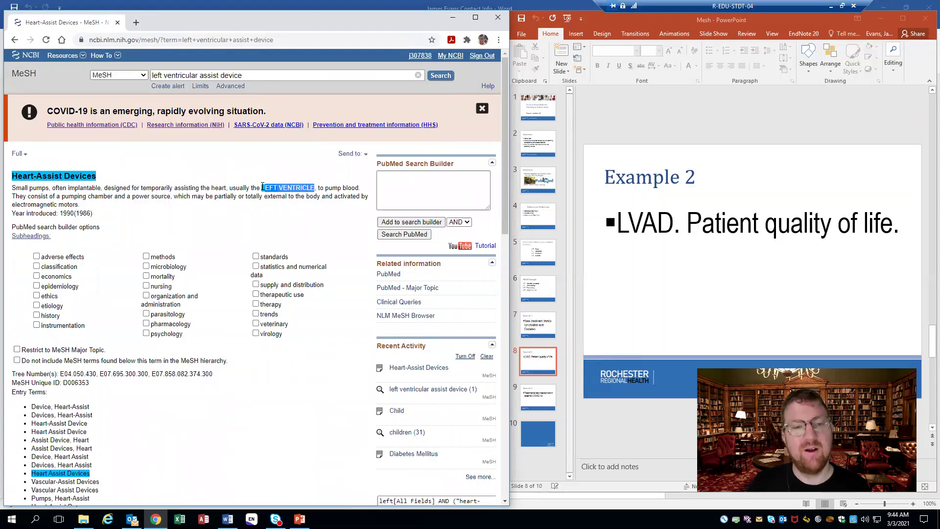
pyautogui.doubleClick(265, 188)
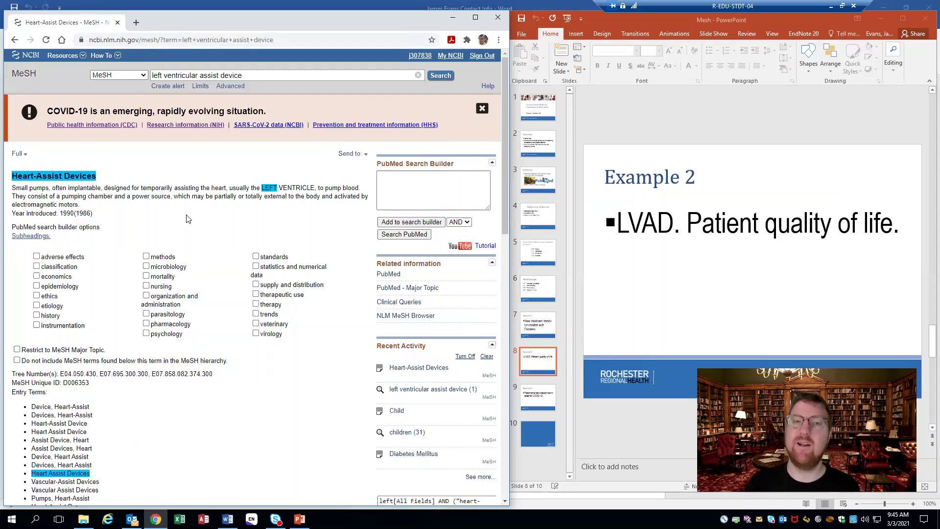
pyautogui.scroll(-1, 179, 235)
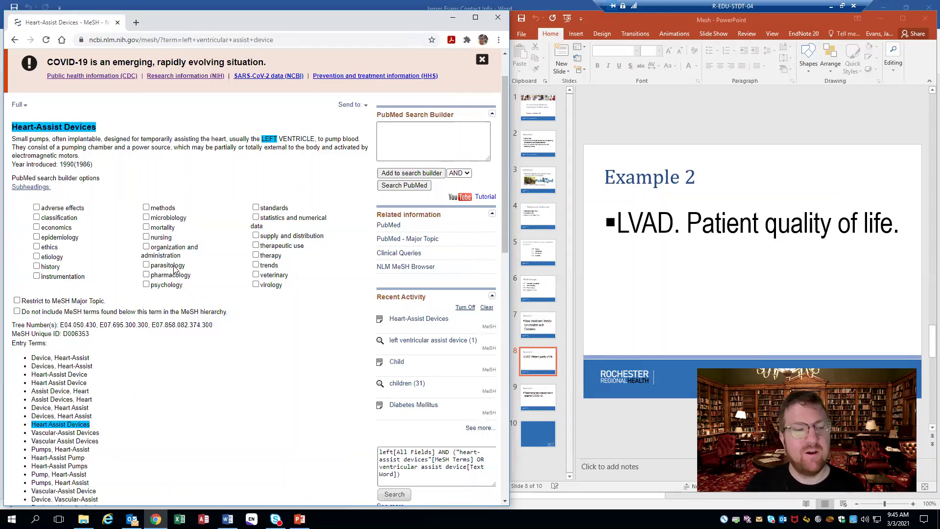
pyautogui.scroll(-2, 176, 269)
pyautogui.scroll(3, 181, 268)
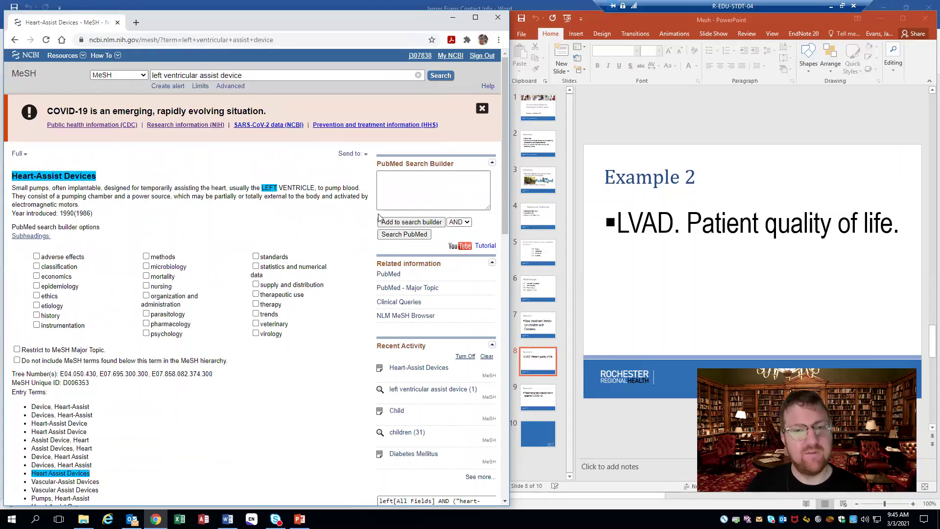
# Add the Heart-Assist Devices MeSH term to the search builder and group it in parentheses with AND "left"[title].
pyautogui.click(395, 223)
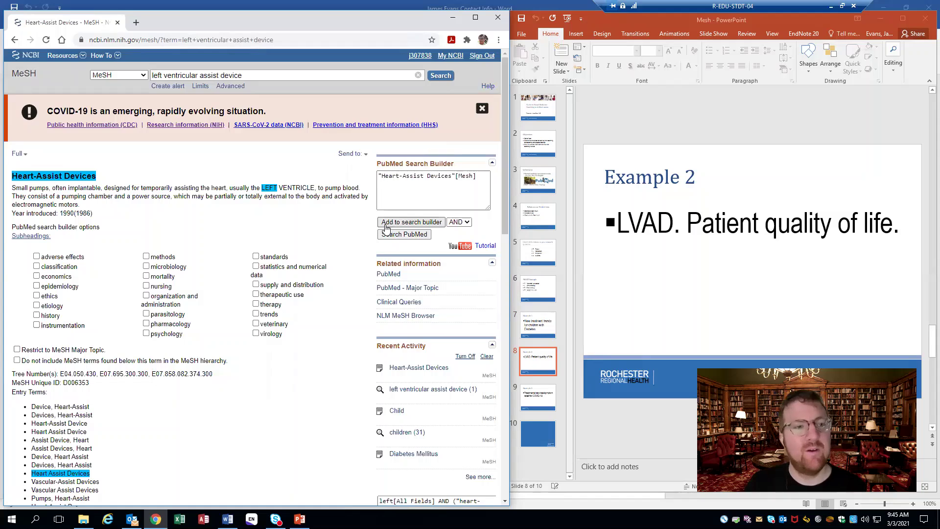
pyautogui.click(440, 193)
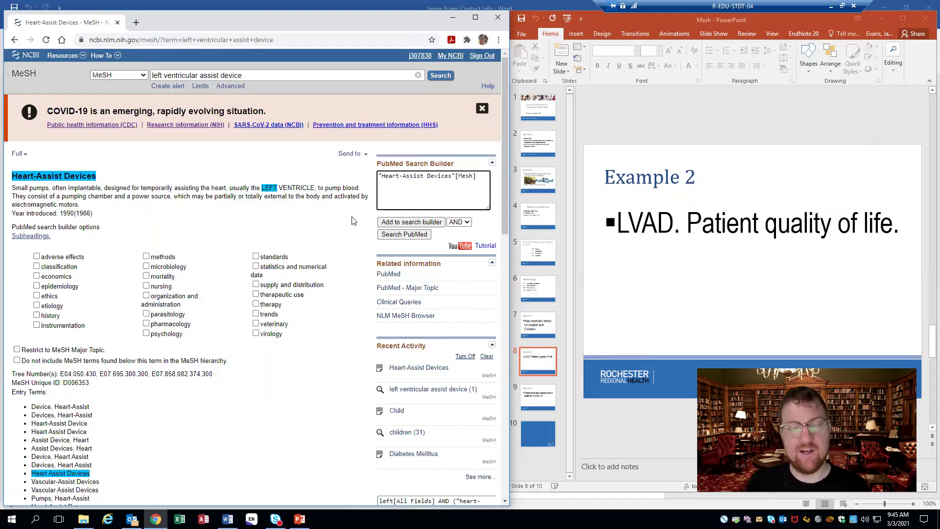
pyautogui.write('A')
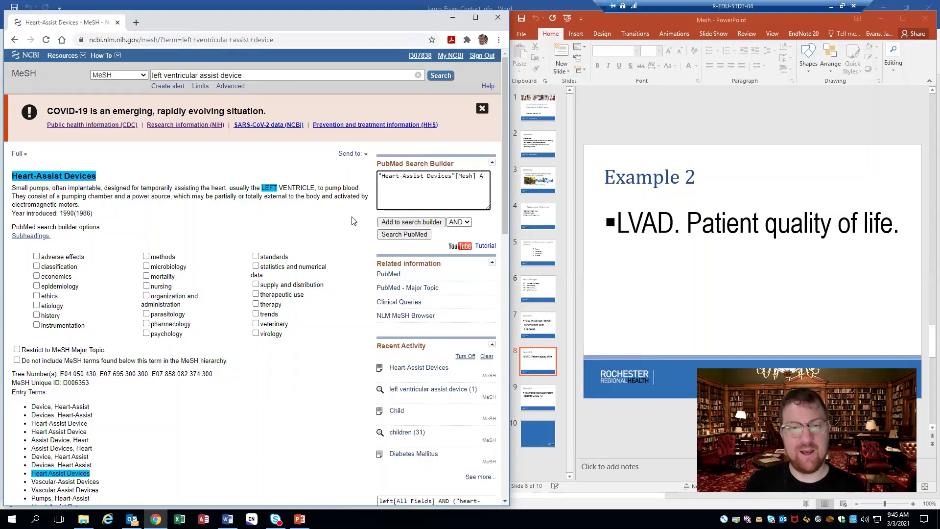
pyautogui.write('ND')
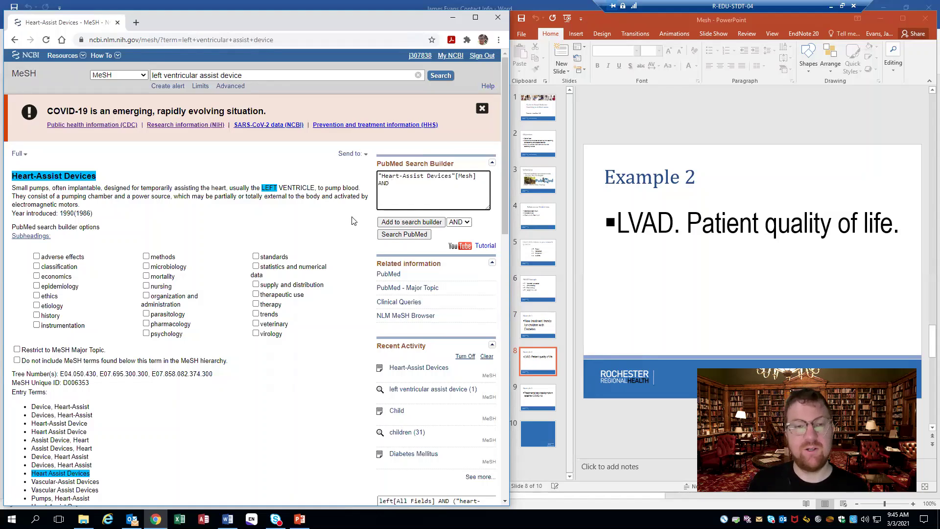
pyautogui.write(' "left')
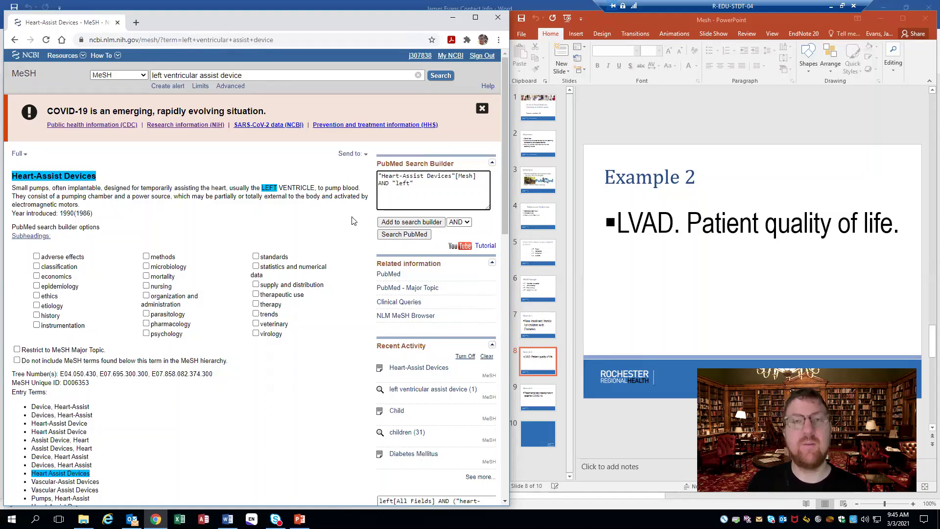
pyautogui.write('"[title')
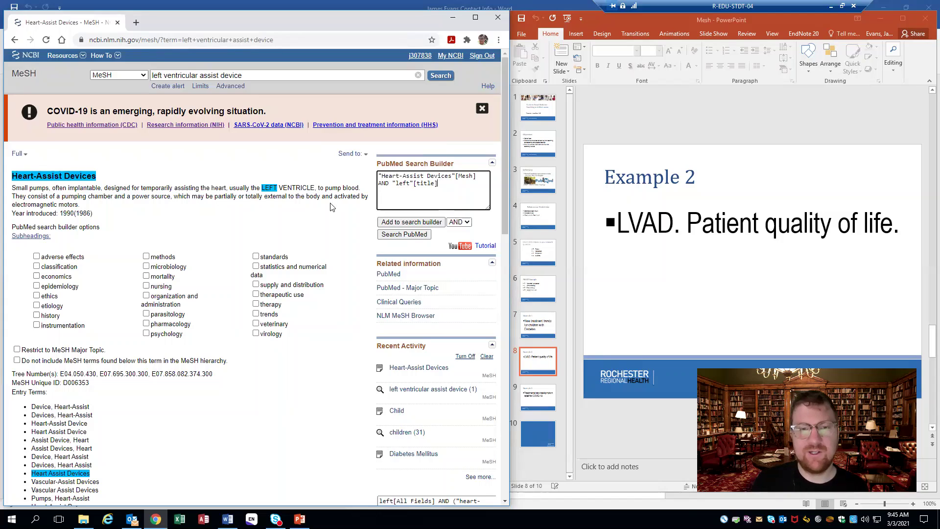
pyautogui.write(')')
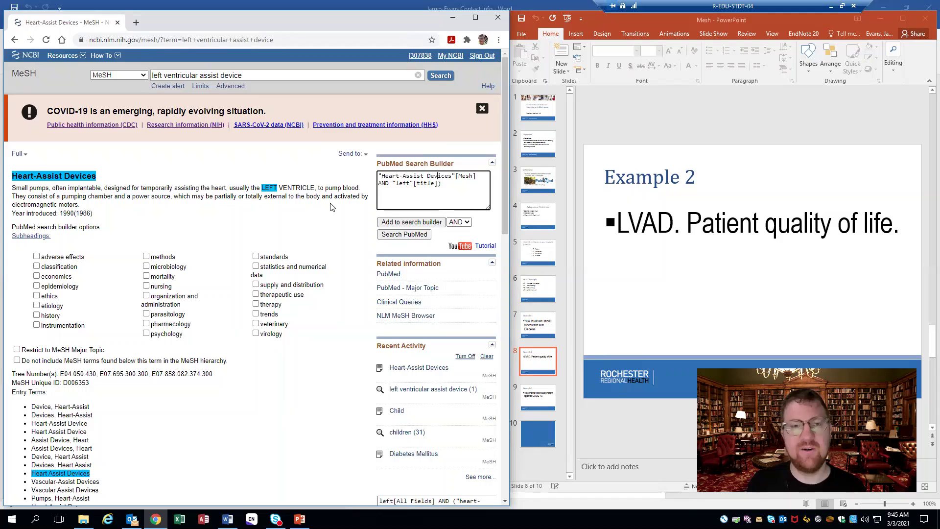
pyautogui.write('(')
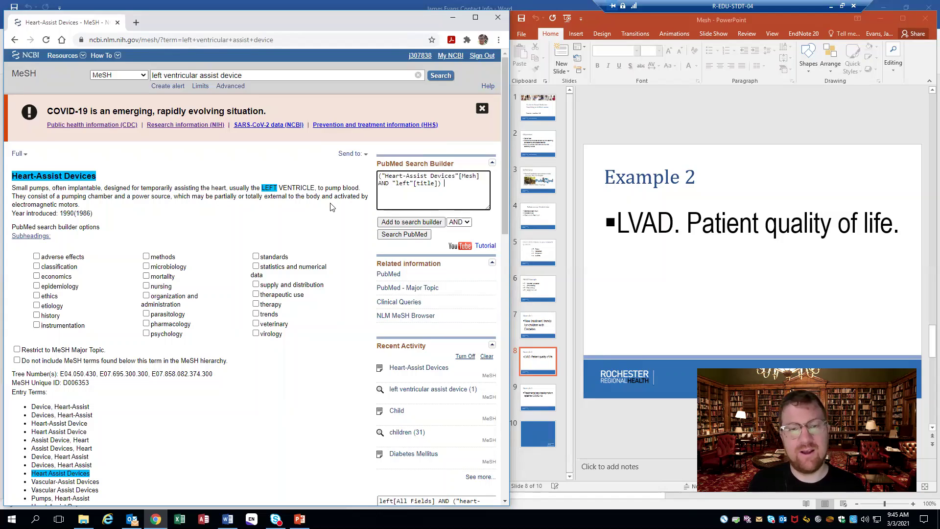
# Extend the search builder query after the parenthesized group with AND "patient quality"[title/abstract].
pyautogui.write(' AND')
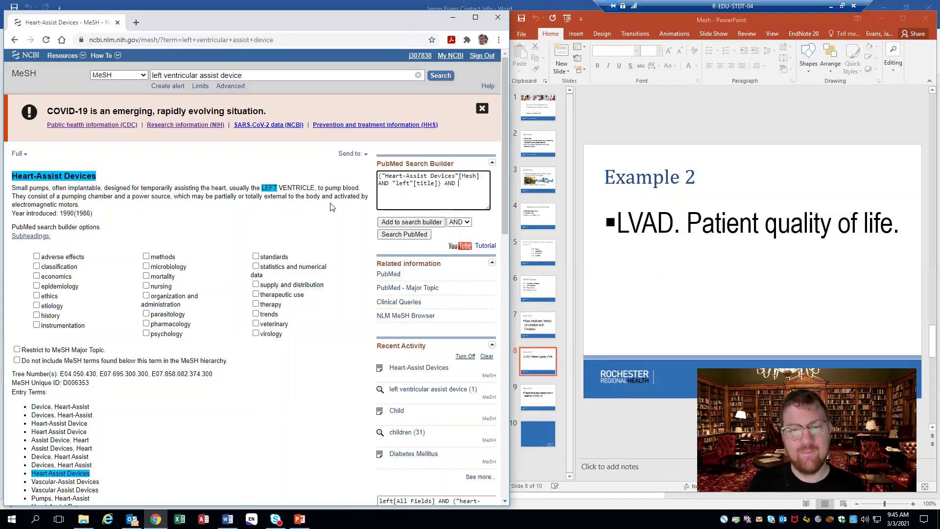
pyautogui.write(' "')
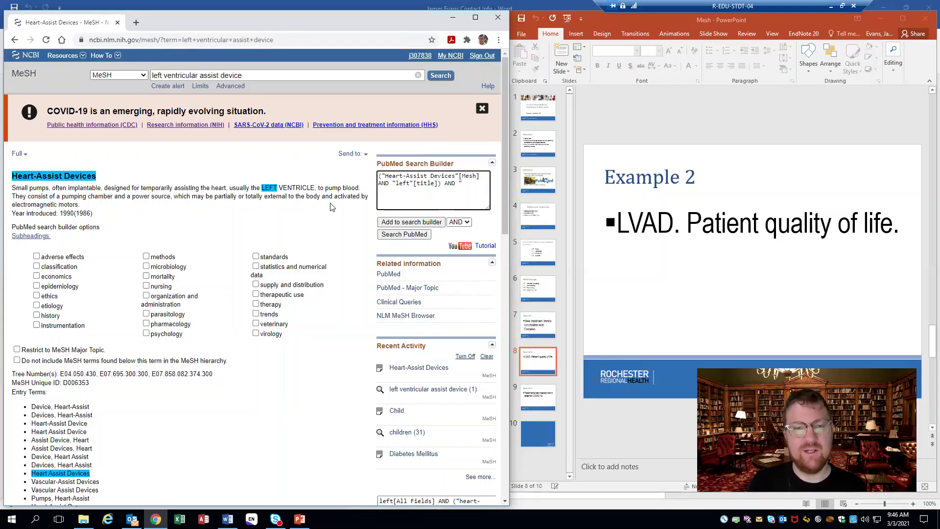
pyautogui.write('pati')
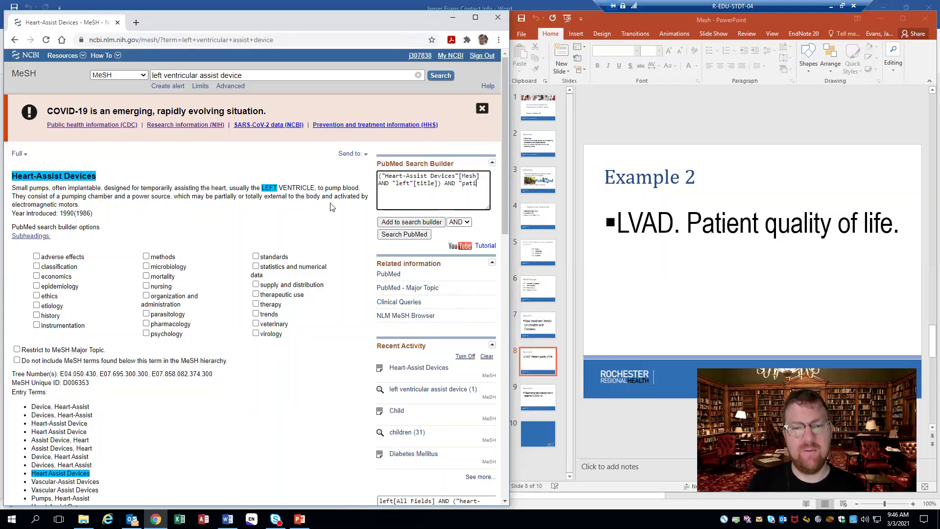
pyautogui.write('ent qualit')
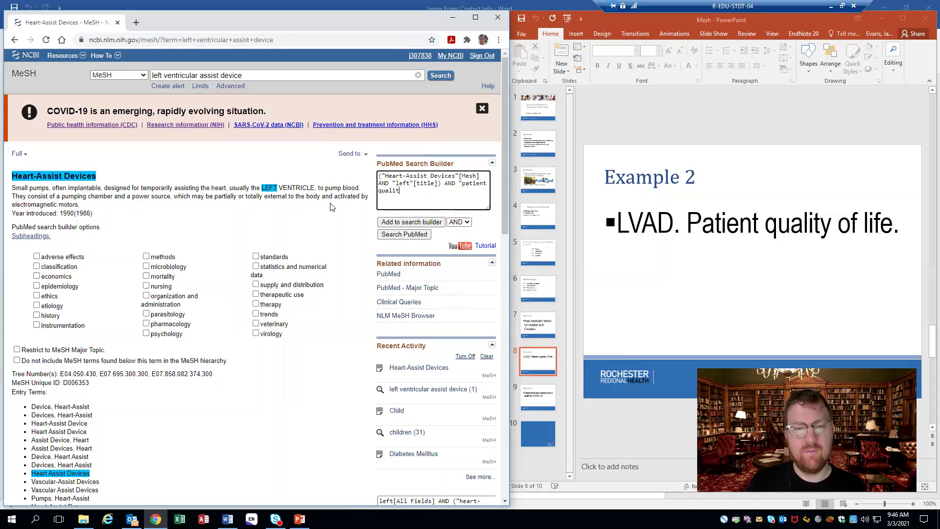
pyautogui.write('y"')
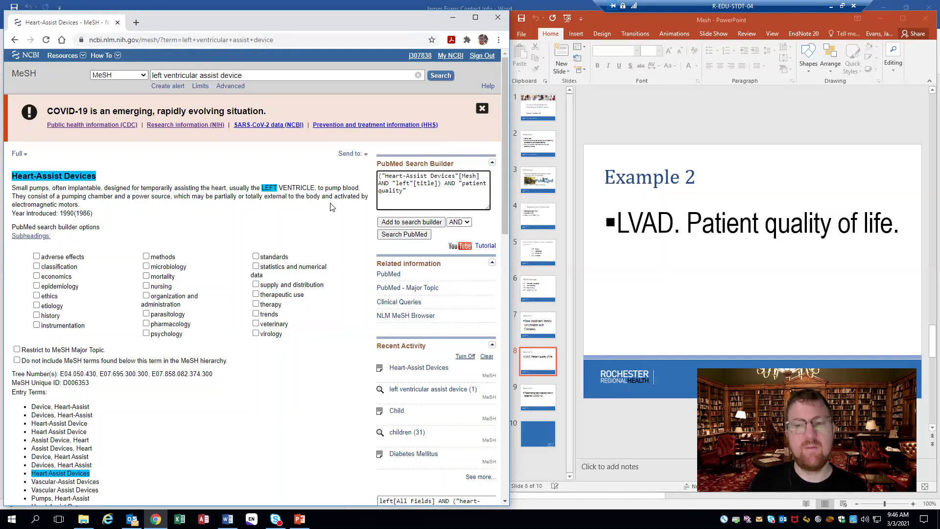
pyautogui.write('[')
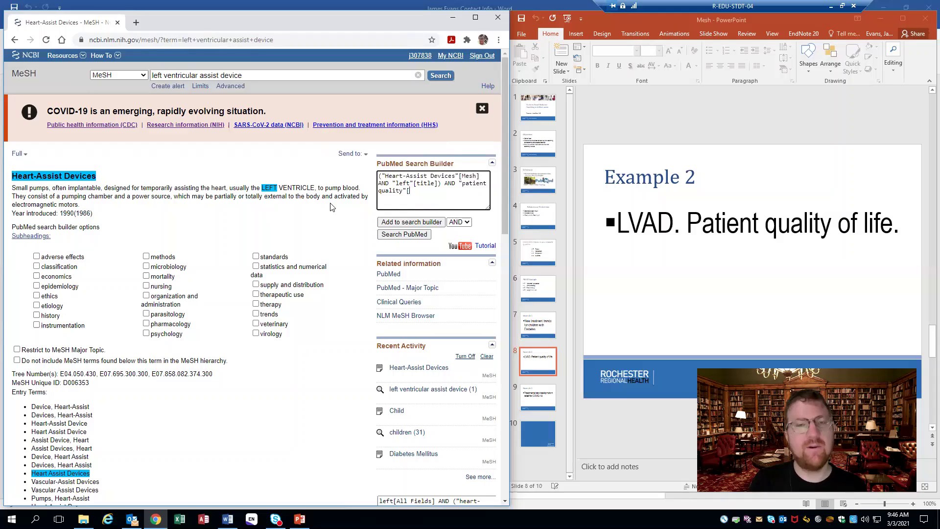
pyautogui.write('title')
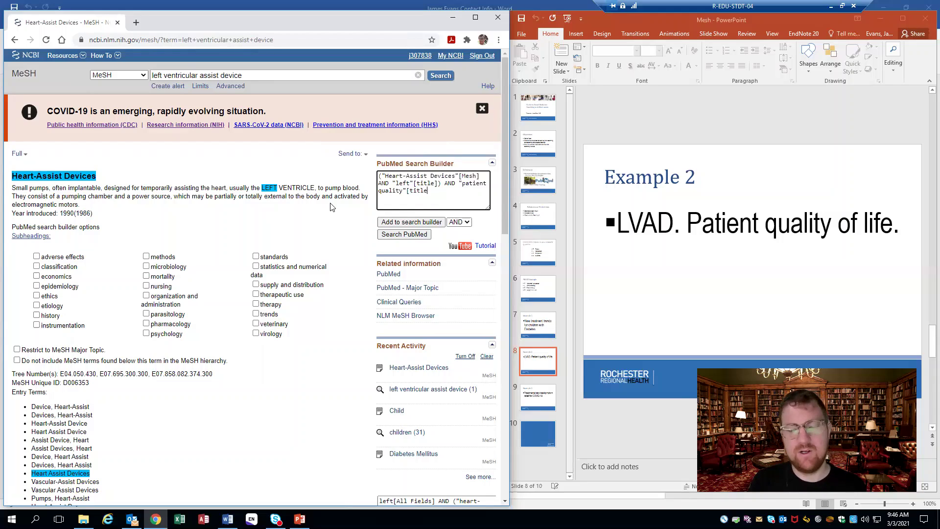
pyautogui.write('/abstract')
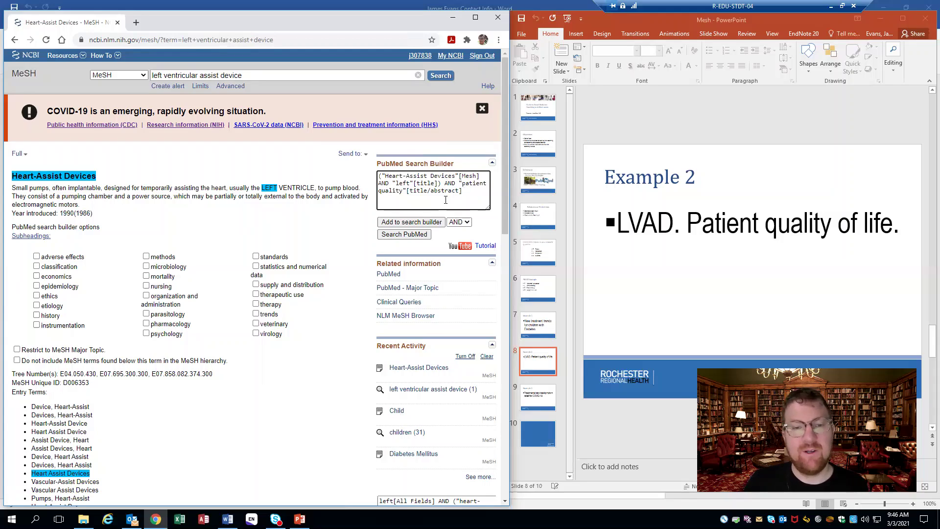
# Check the title/abstract tag and the grouped device terms in the query, and run it in PubMed.
pyautogui.moveTo(462, 190); pyautogui.dragTo(410, 192)
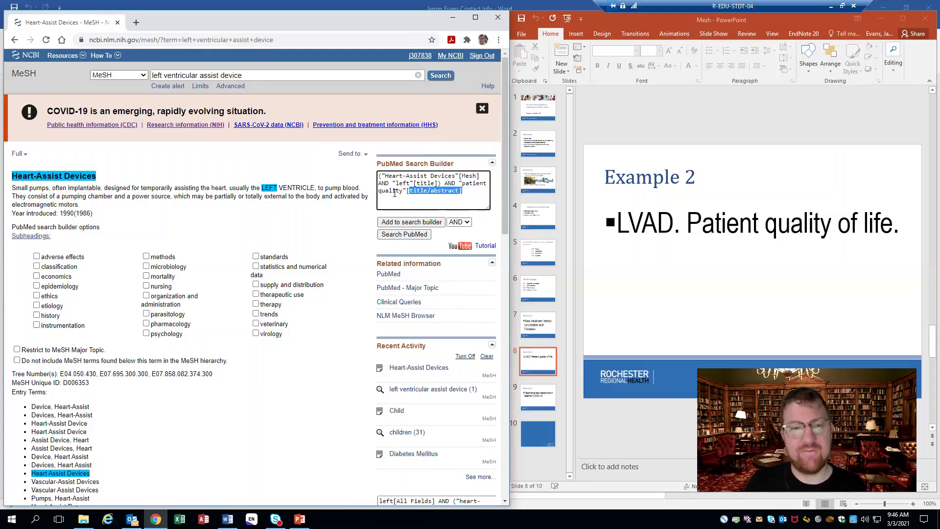
pyautogui.moveTo(402, 191); pyautogui.dragTo(379, 175)
pyautogui.click(441, 183)
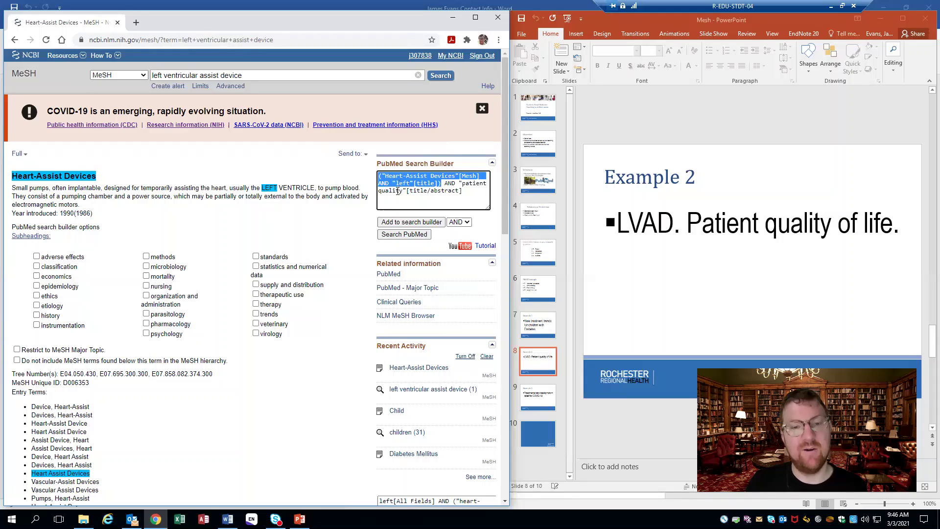
pyautogui.click(399, 235)
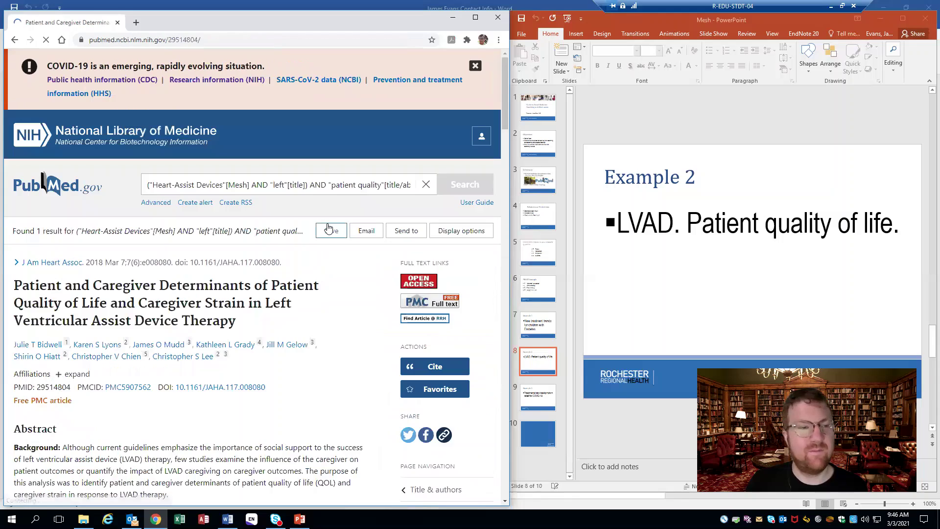
pyautogui.scroll(-1, 225, 264)
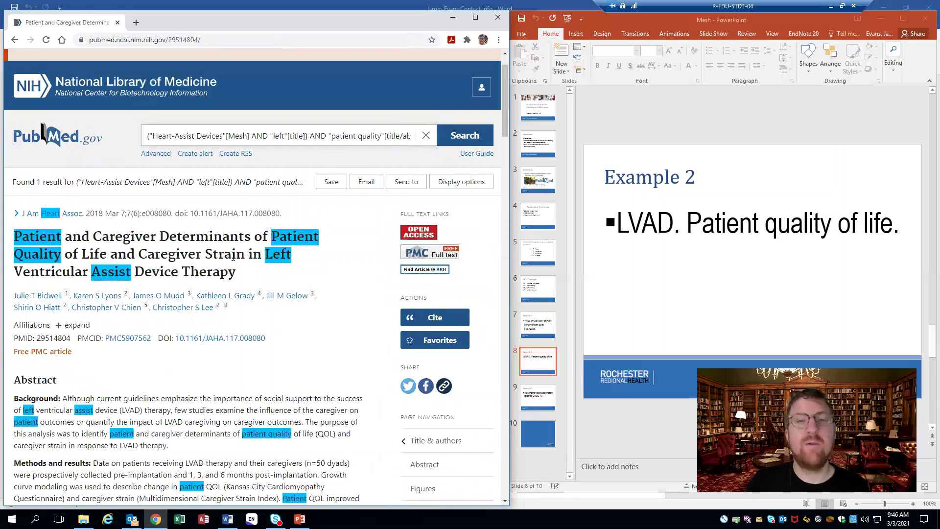
# Broaden the PubMed query by shortening "patient quality" to "quality"[title/abstract] and rerun the search.
pyautogui.scroll(-1, 176, 293)
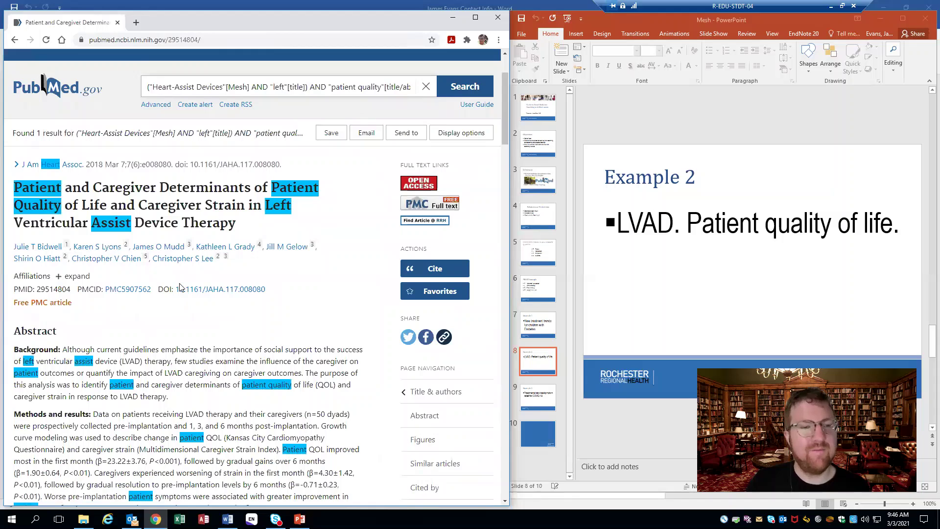
pyautogui.scroll(2, 186, 280)
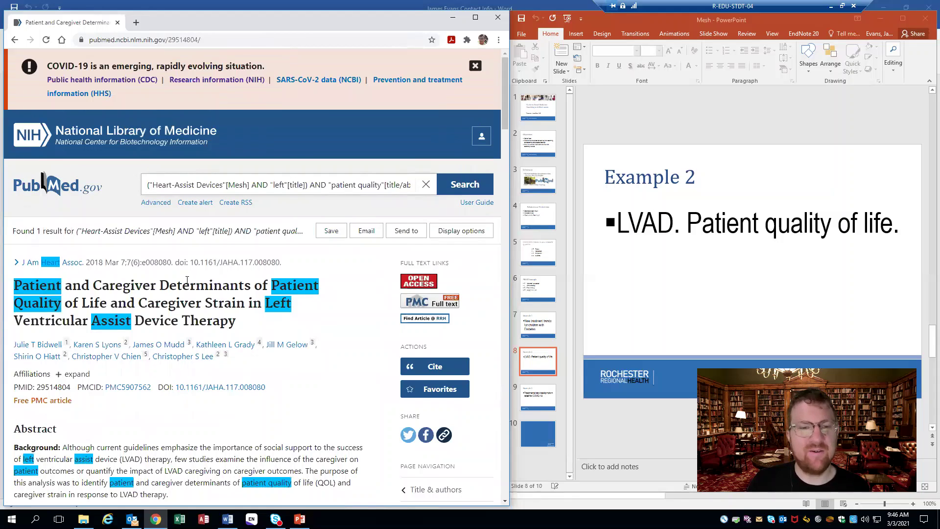
pyautogui.scroll(-1, 187, 280)
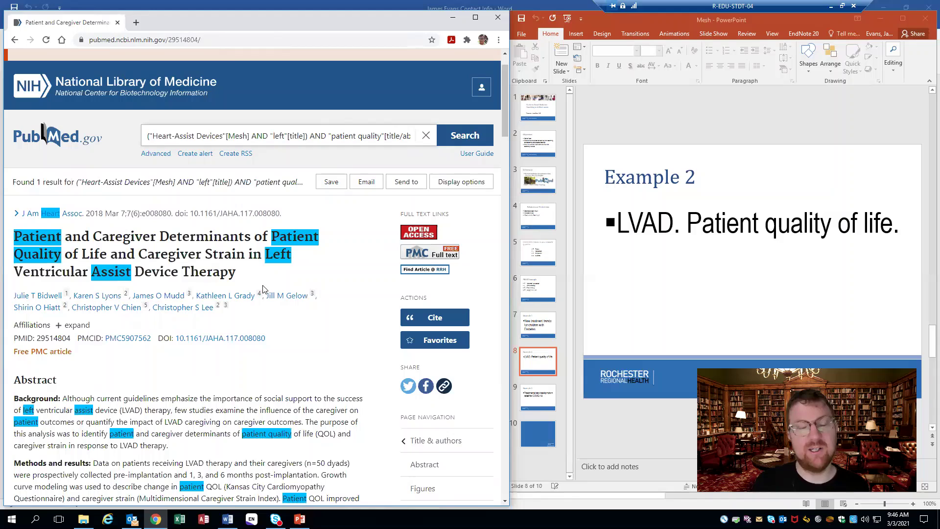
pyautogui.press('End')
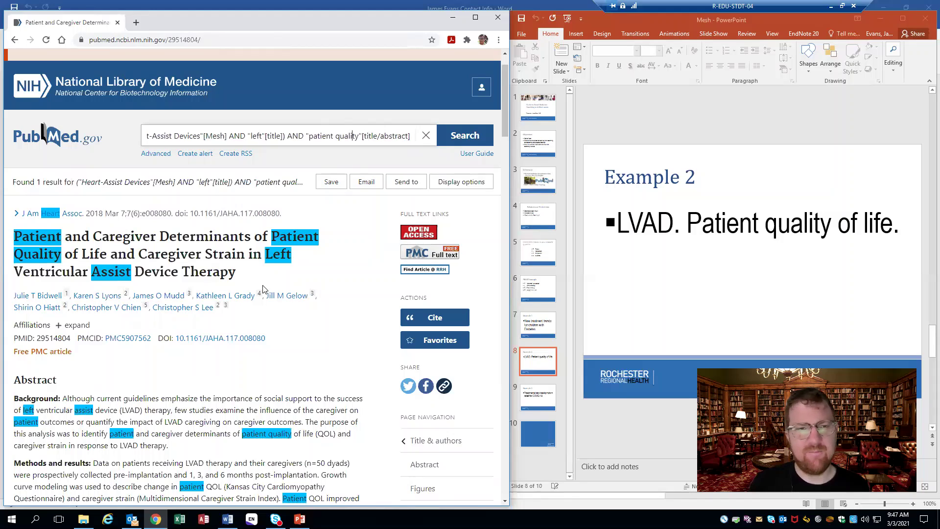
pyautogui.press('Left')
pyautogui.press('Left')
pyautogui.press('BackSpace')
pyautogui.press('BackSpace')
pyautogui.press('BackSpace')
pyautogui.press('BackSpace')
pyautogui.press('BackSpace')
pyautogui.press('BackSpace')
pyautogui.press('BackSpace')
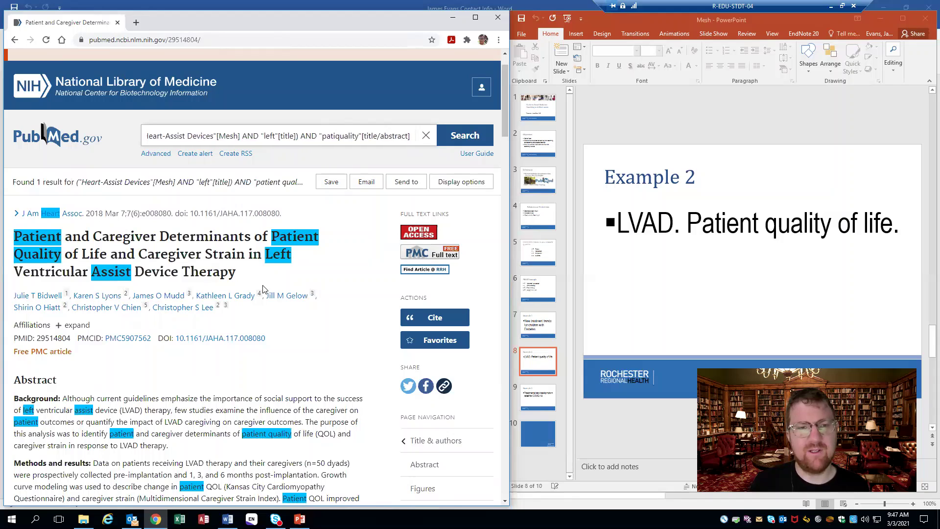
pyautogui.press('BackSpace')
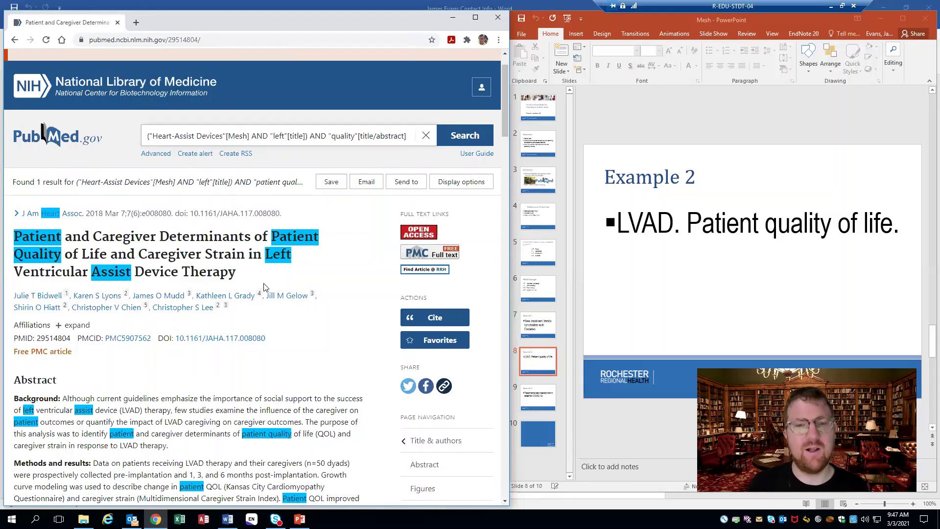
pyautogui.click(457, 141)
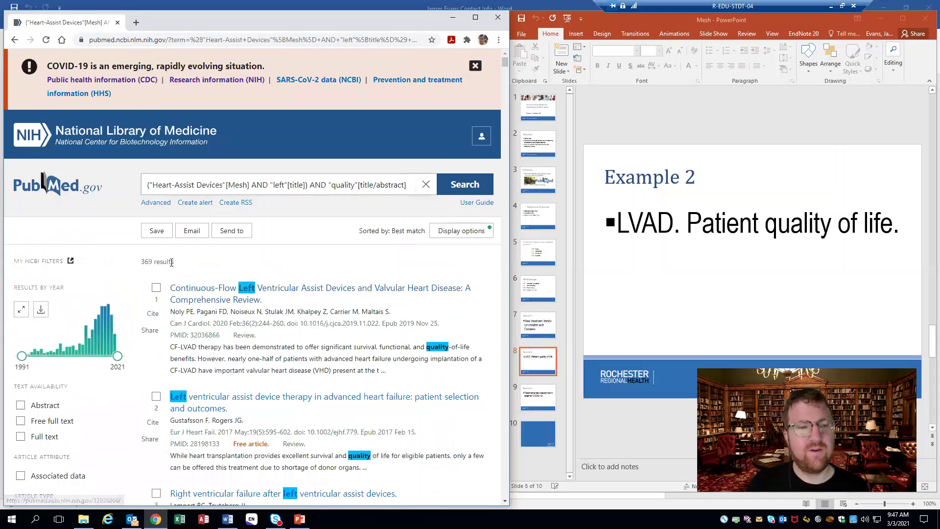
# Examine the result count together with the title/abstract tag and the Heart-Assist Devices MeSH term in the query.
pyautogui.moveTo(153, 263); pyautogui.dragTo(142, 263)
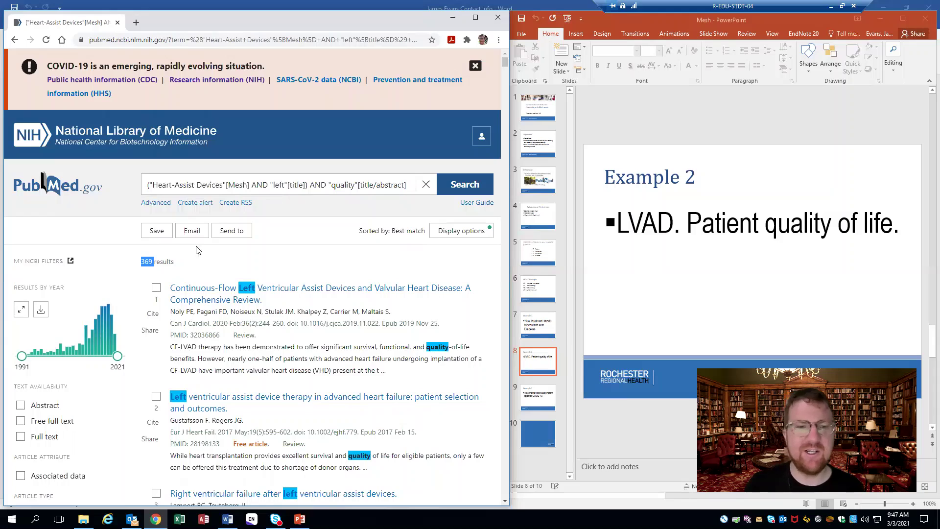
pyautogui.click(354, 185)
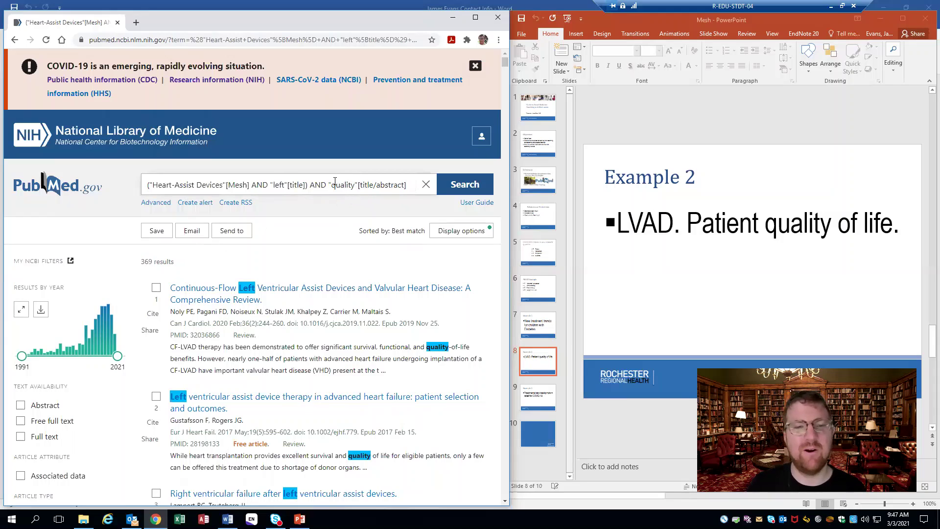
pyautogui.moveTo(405, 185); pyautogui.dragTo(358, 185)
pyautogui.click(319, 235)
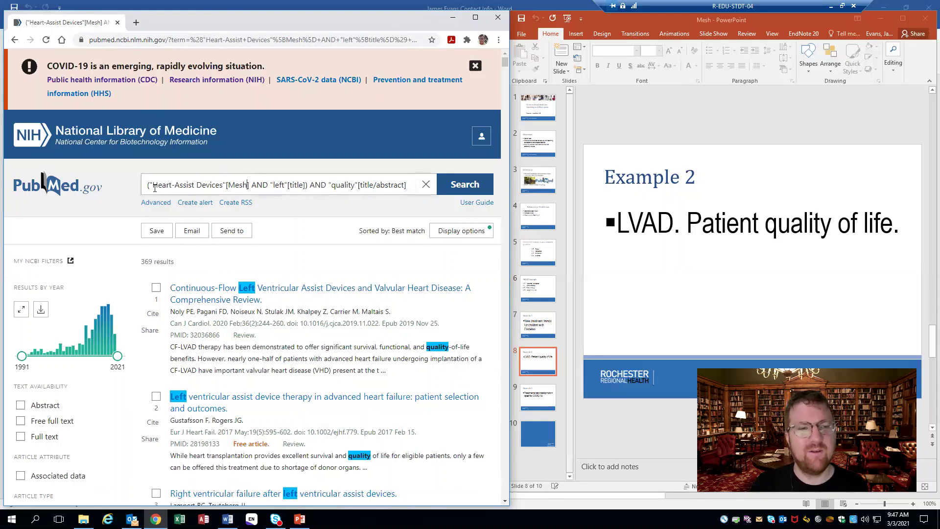
pyautogui.moveTo(249, 186); pyautogui.dragTo(154, 188)
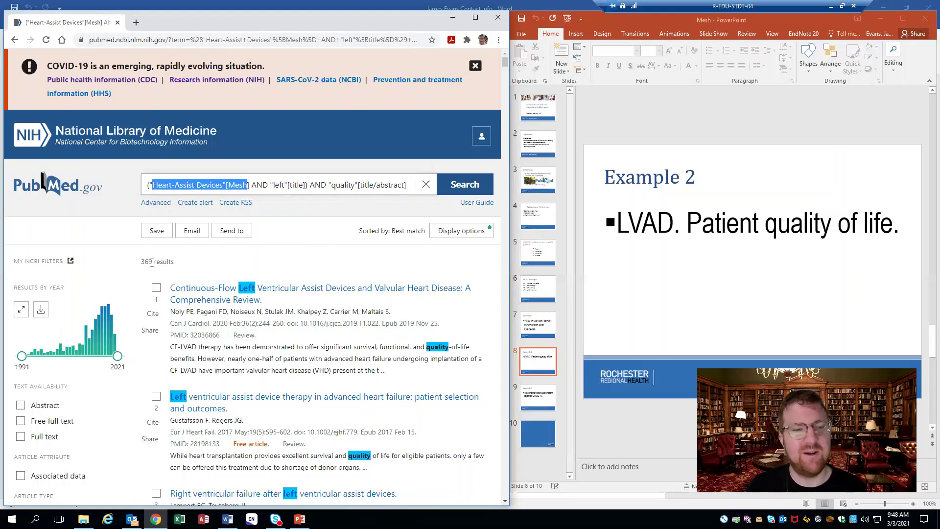
pyautogui.moveTo(152, 263); pyautogui.dragTo(141, 263)
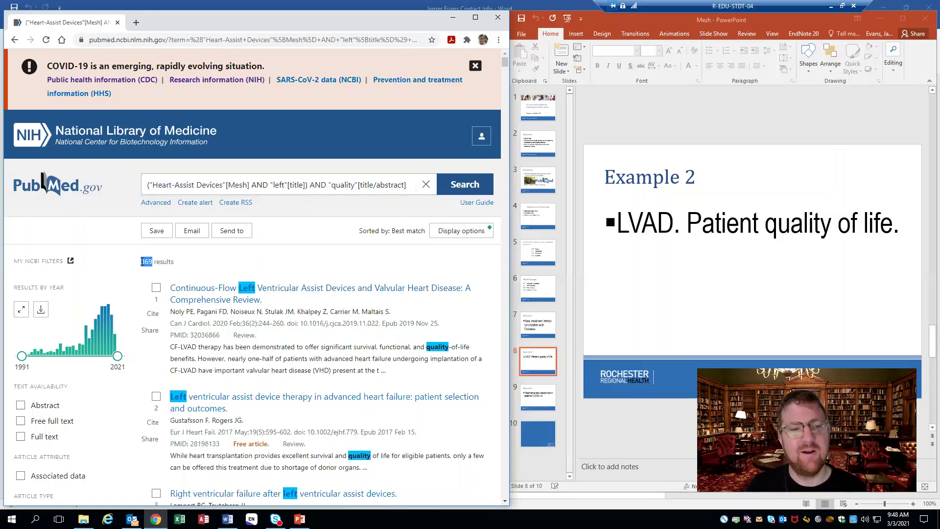
pyautogui.click(172, 260)
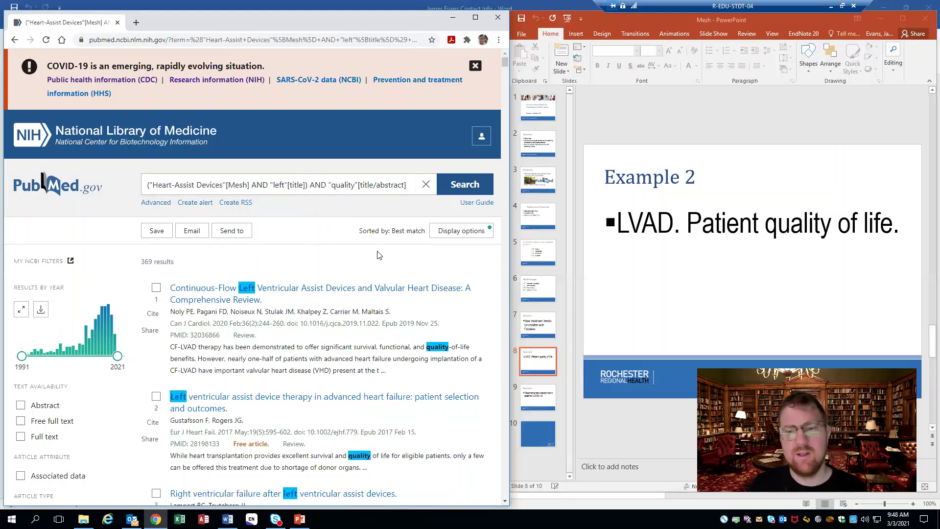
# Show the Example 3 slide in PowerPoint, and search PubMed's MeSH database in the browser for covid-19.
pyautogui.click(769, 20)
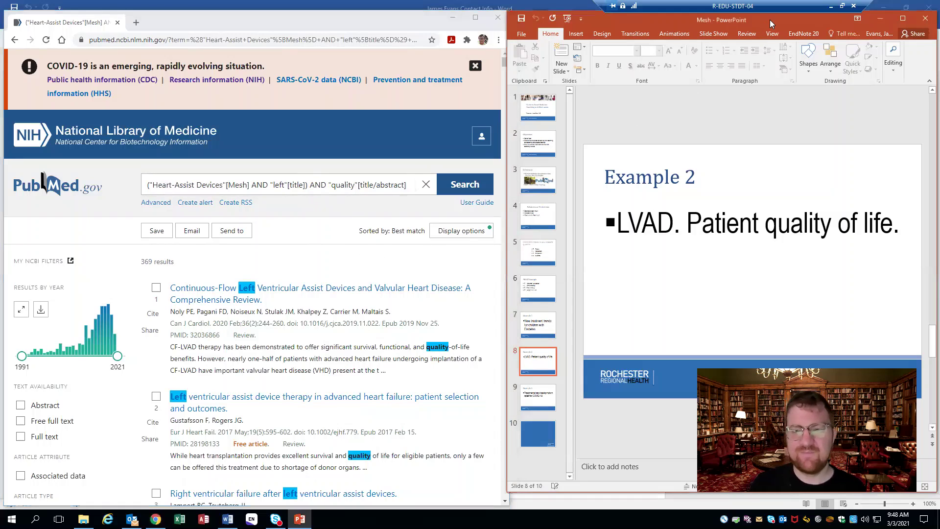
pyautogui.press('Down')
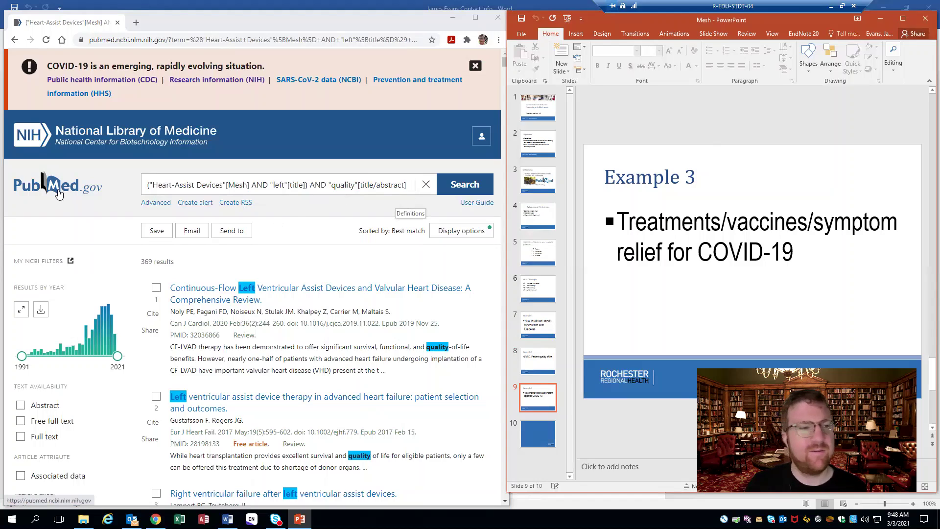
pyautogui.click(57, 193)
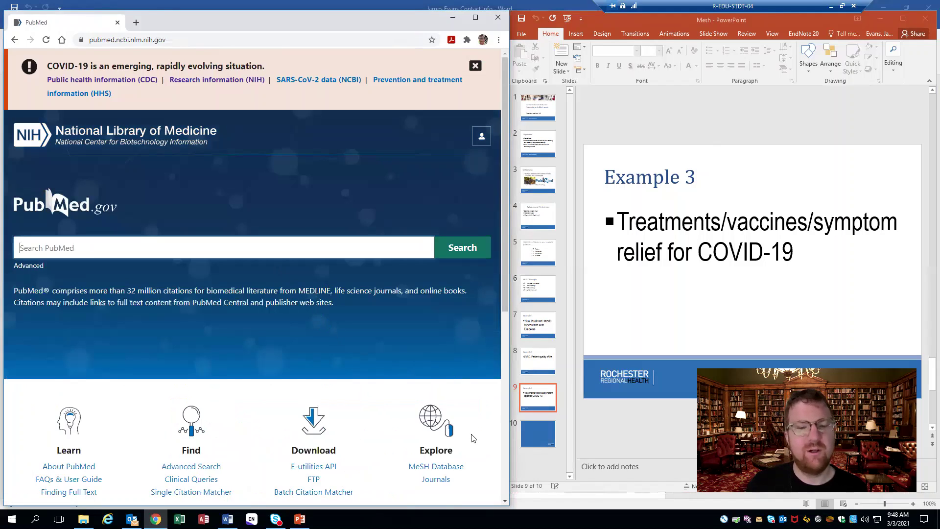
pyautogui.click(437, 467)
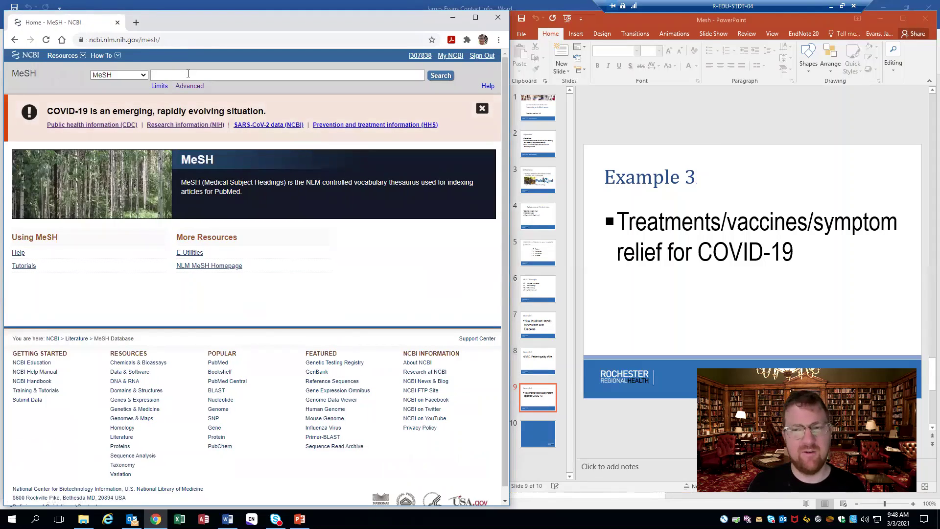
pyautogui.write('covid-19')
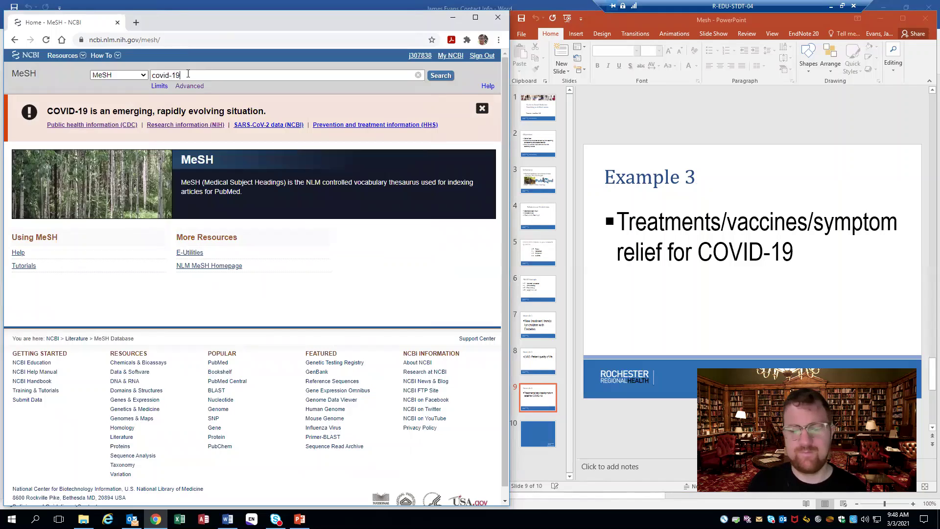
pyautogui.press('Return')
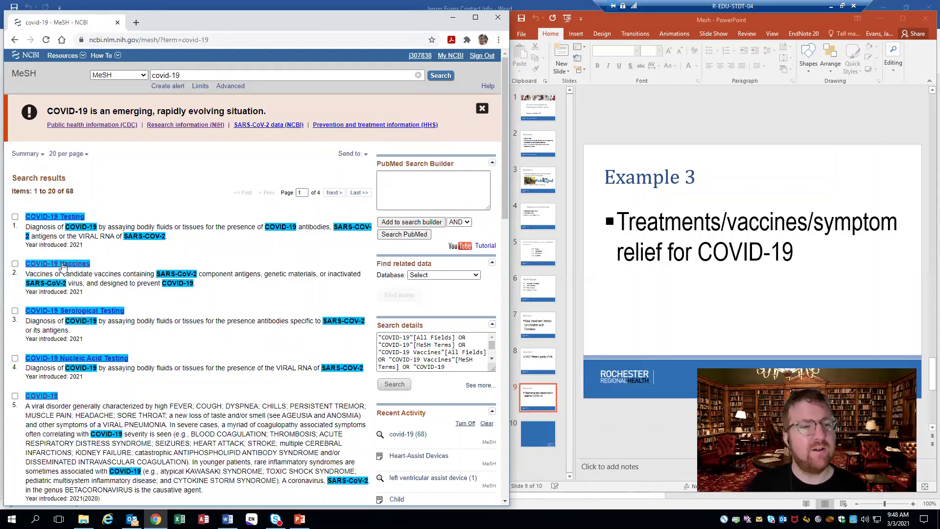
# Open the COVID-19 MeSH record from the results and add the term to the PubMed search builder.
pyautogui.scroll(-2, 65, 204)
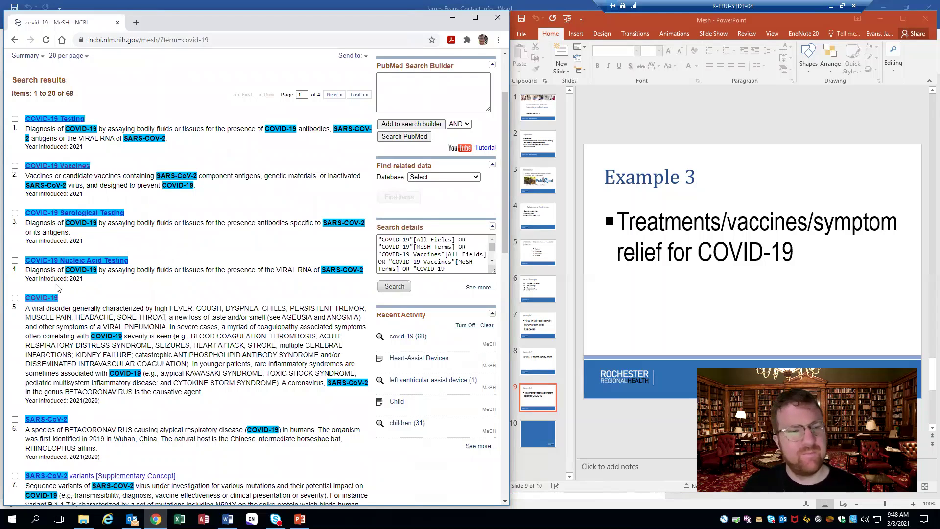
pyautogui.click(32, 299)
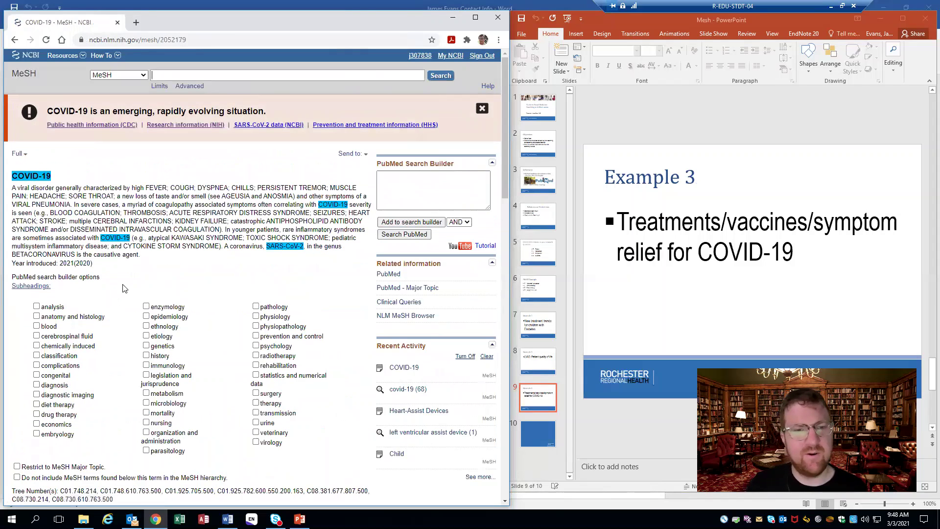
pyautogui.scroll(-1, 248, 201)
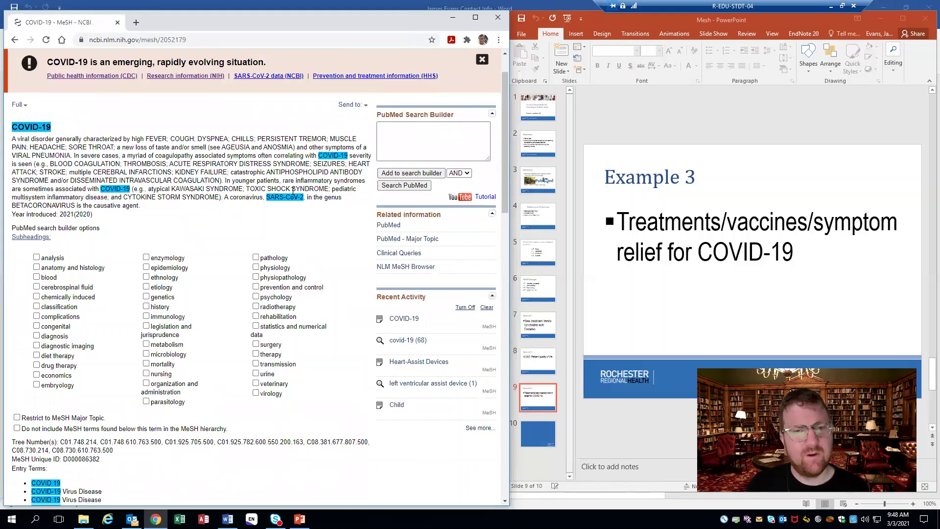
pyautogui.scroll(1, 290, 193)
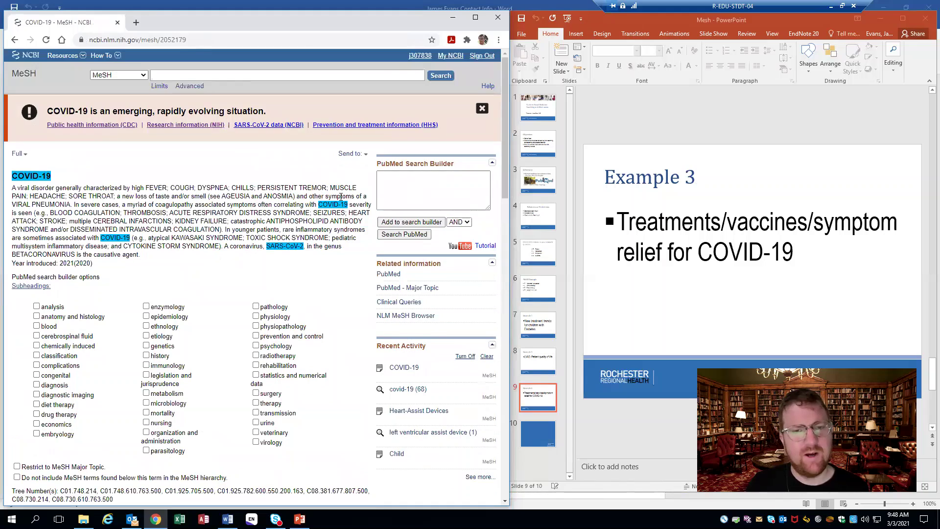
pyautogui.click(403, 223)
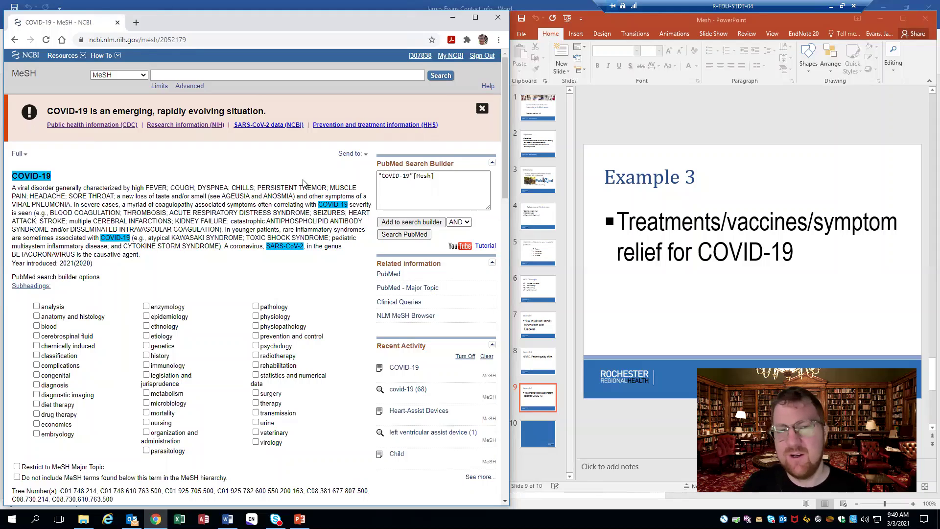
# Extend the search builder query after "COVID-19"[Mesh] with AND ("treatment"[title] OR, leaving the parenthesis open for more alternatives.
pyautogui.click(434, 178)
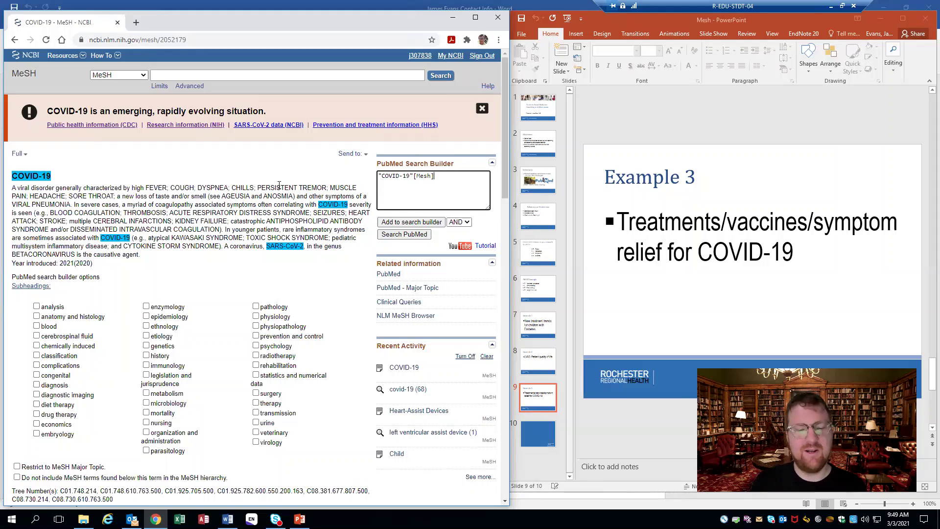
pyautogui.write('AND ("')
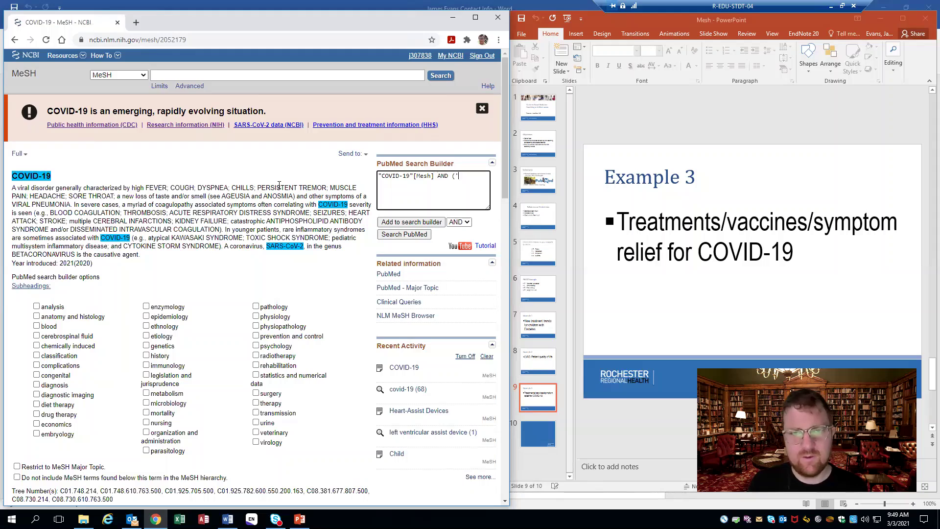
pyautogui.write('t')
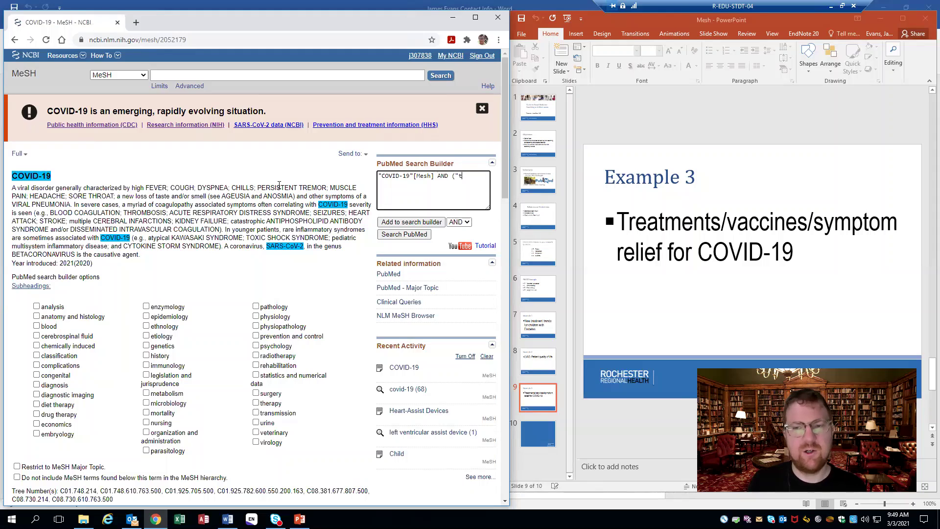
pyautogui.write('reatment"')
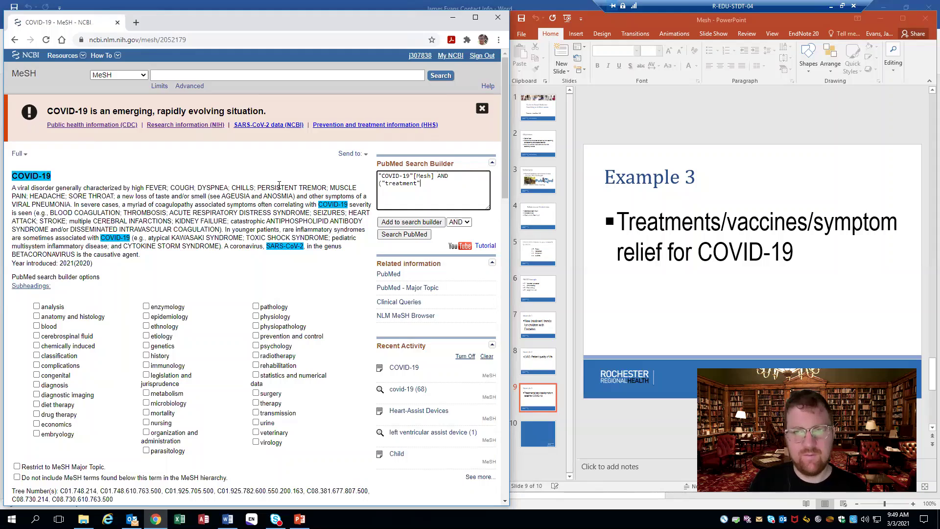
pyautogui.write('[')
pyautogui.write('title')
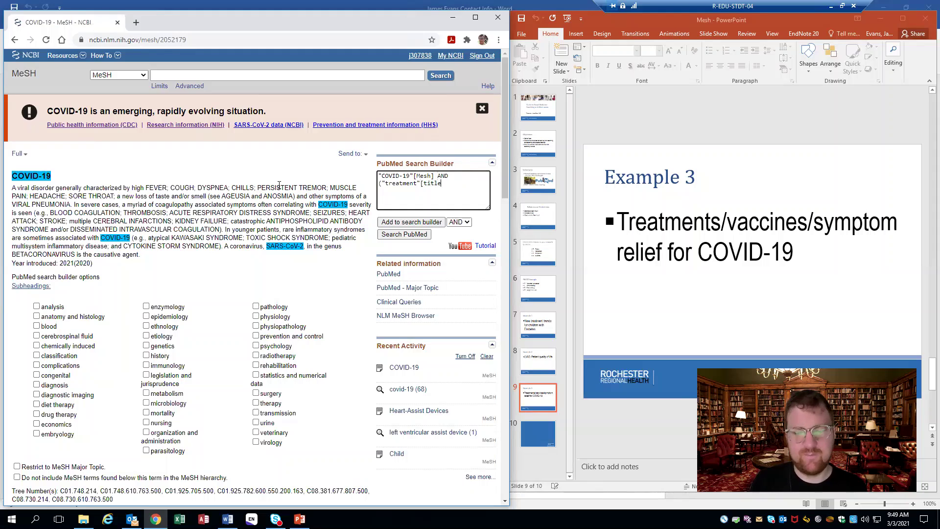
pyautogui.write('] OR')
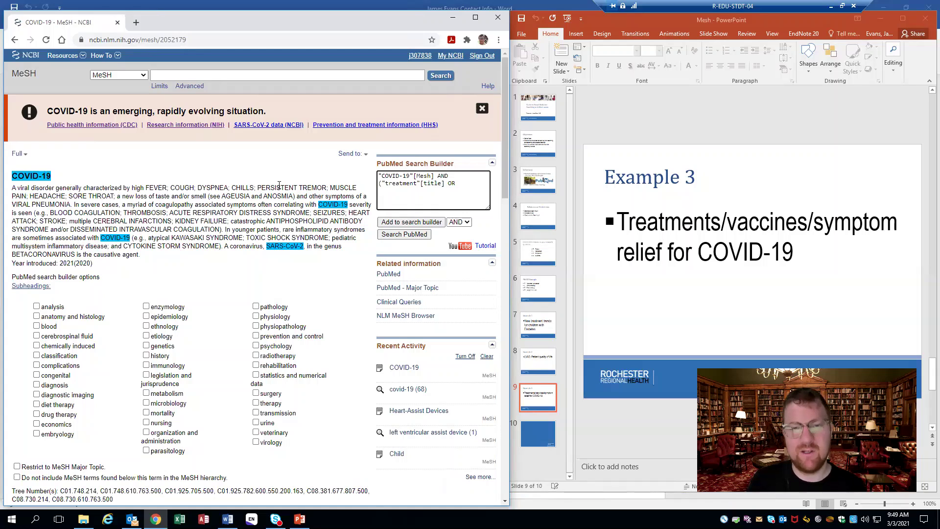
# Complete the search builder query with "vaccine"[title] OR "symptom relief"[title] and the closing parenthesis, and run it in PubMed.
pyautogui.write('"')
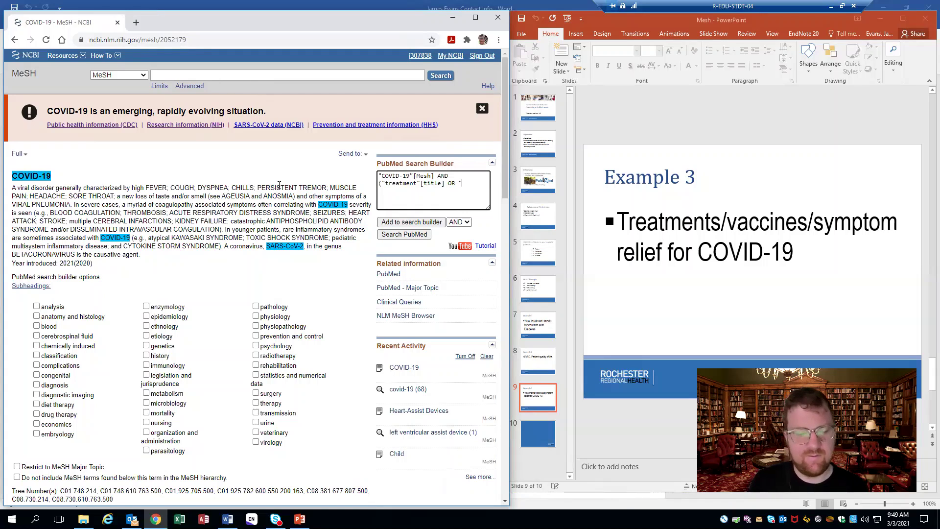
pyautogui.write('vaccine"')
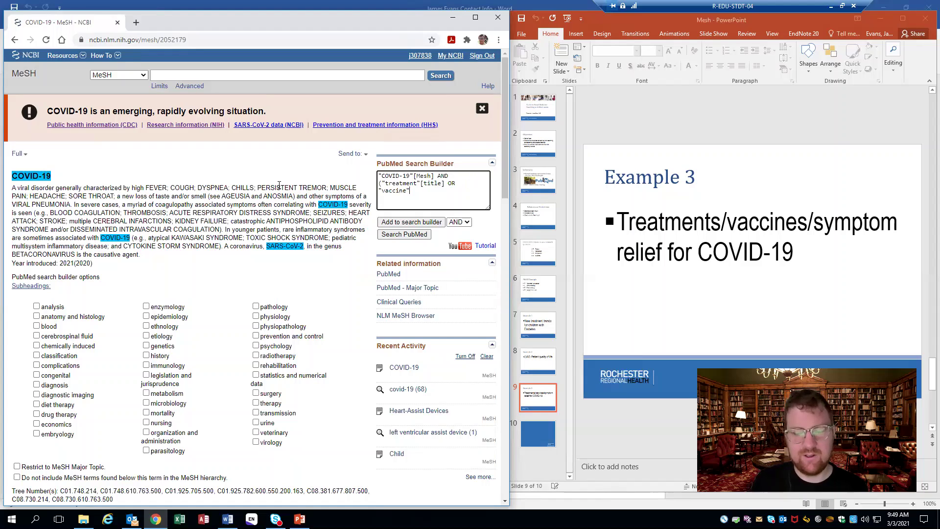
pyautogui.write('[title]')
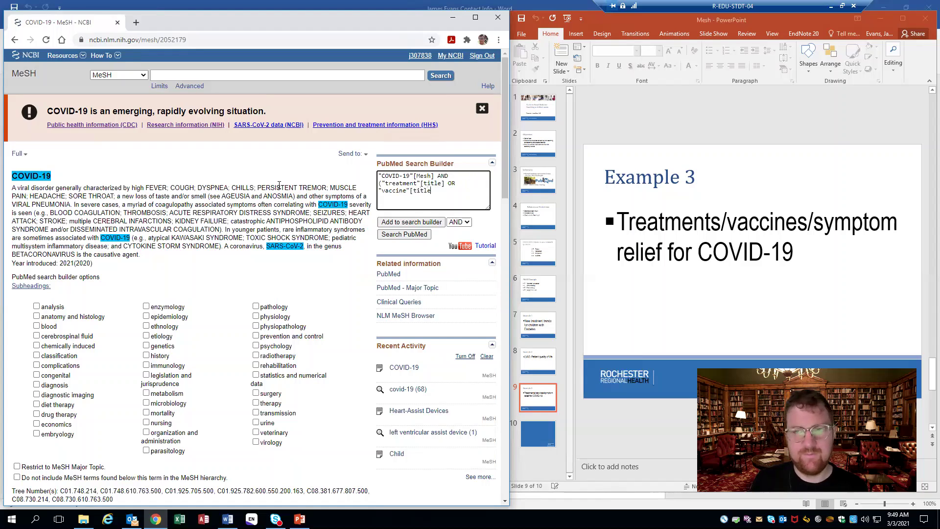
pyautogui.write(' O')
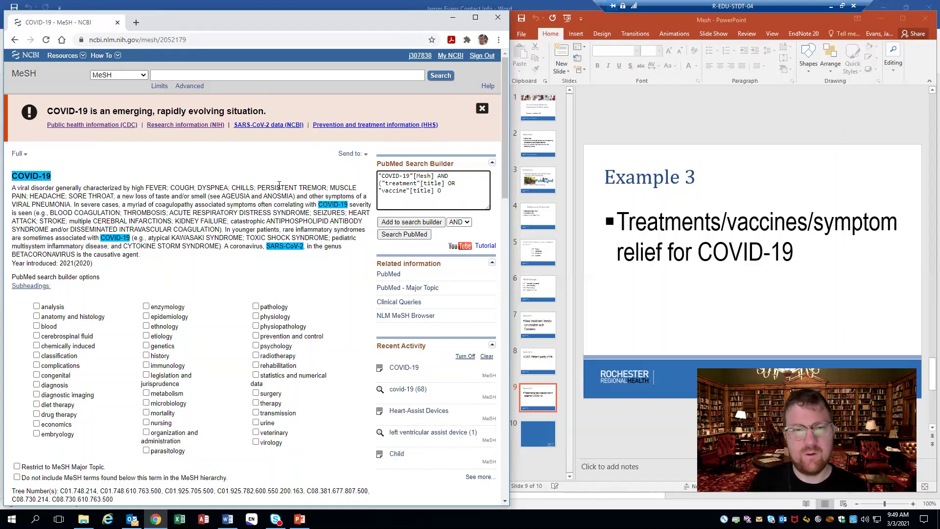
pyautogui.write('R "sy')
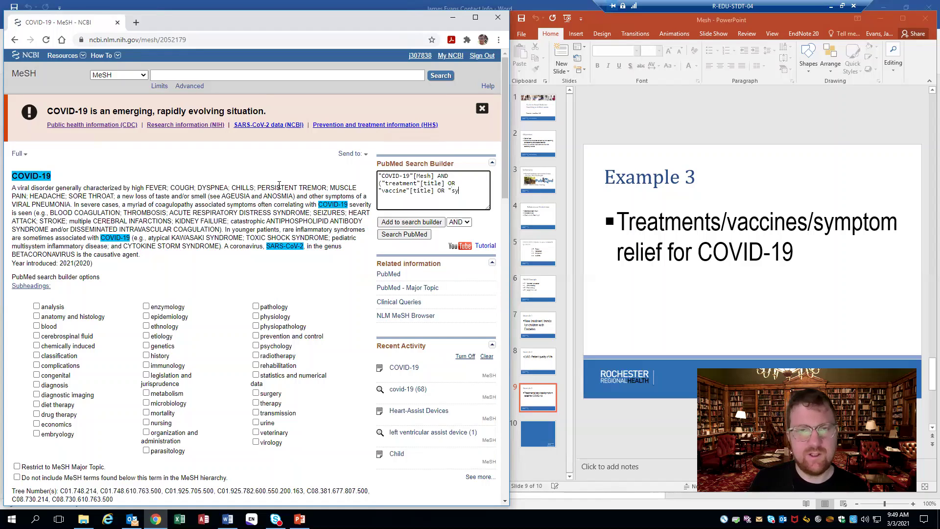
pyautogui.write('mptom reli')
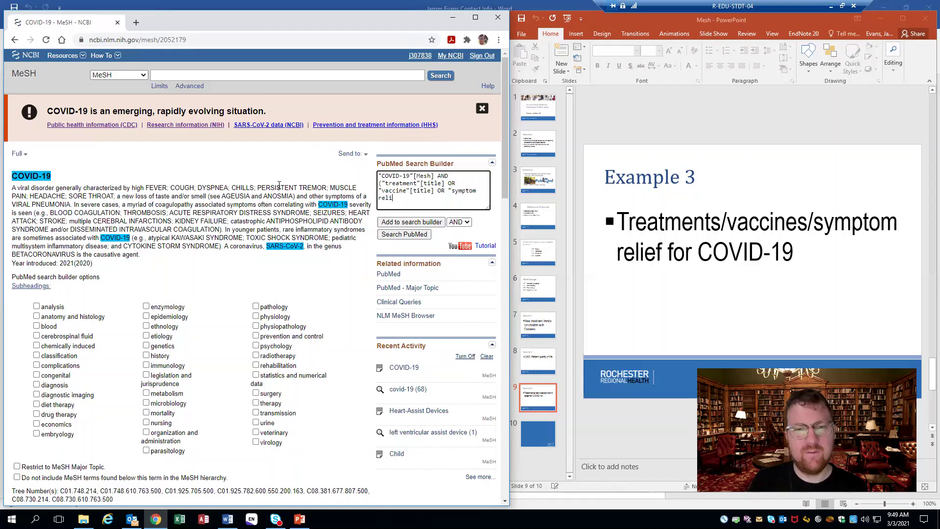
pyautogui.write('ef"[title')
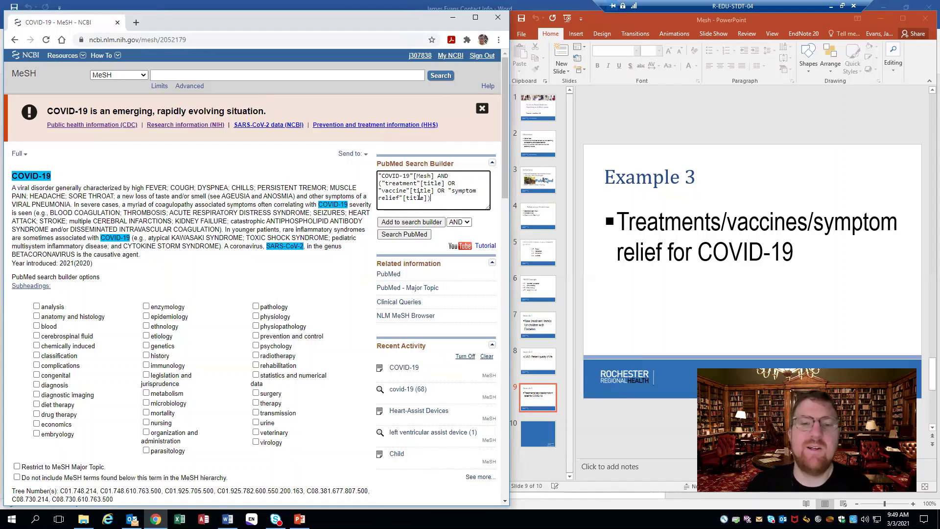
pyautogui.moveTo(431, 198); pyautogui.dragTo(378, 177)
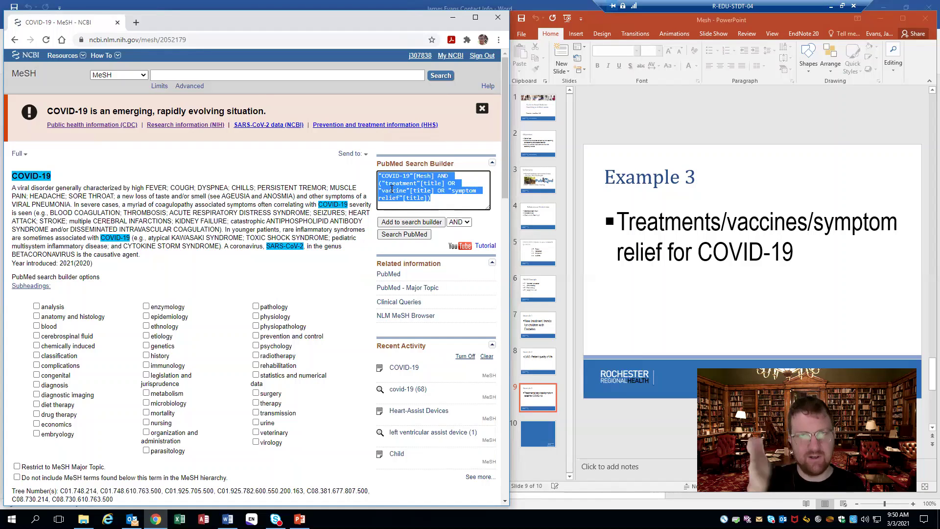
pyautogui.click(401, 235)
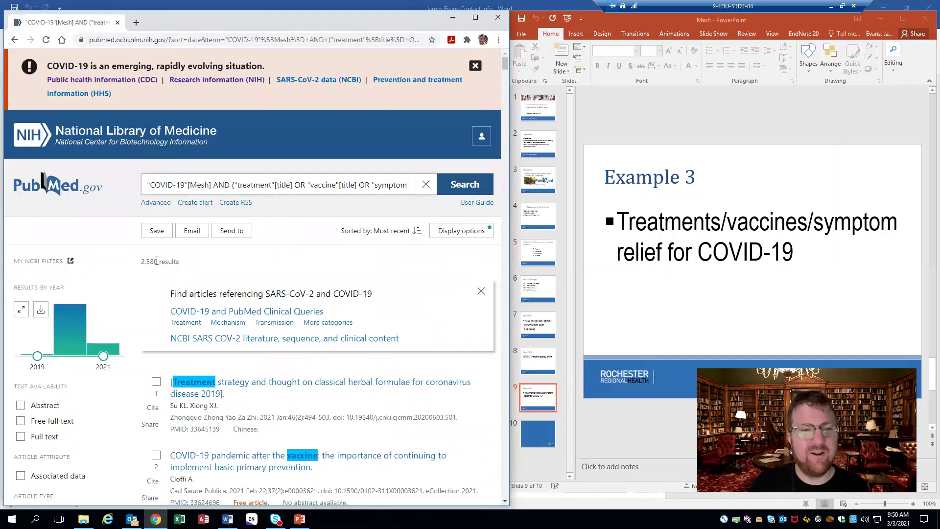
# Examine the result count and the highlighted treatment and vaccine terms in the article titles of the COVID-19 MeSH search.
pyautogui.moveTo(159, 262); pyautogui.dragTo(142, 264)
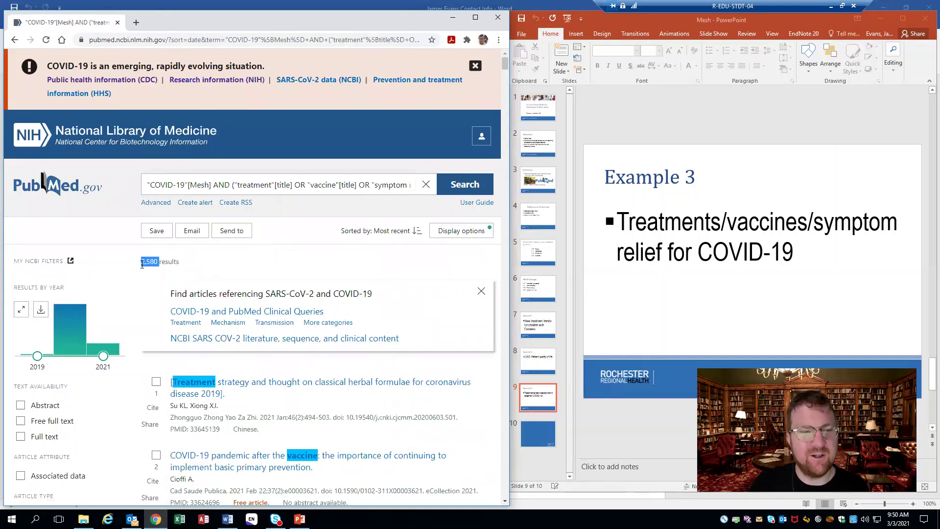
pyautogui.click(176, 263)
pyautogui.scroll(-2, 175, 263)
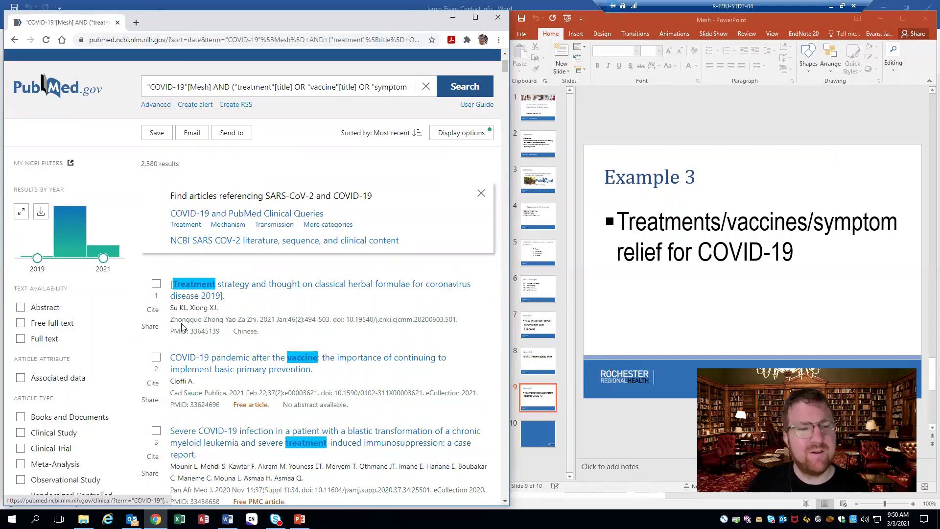
pyautogui.scroll(-1, 223, 282)
pyautogui.scroll(3, 222, 282)
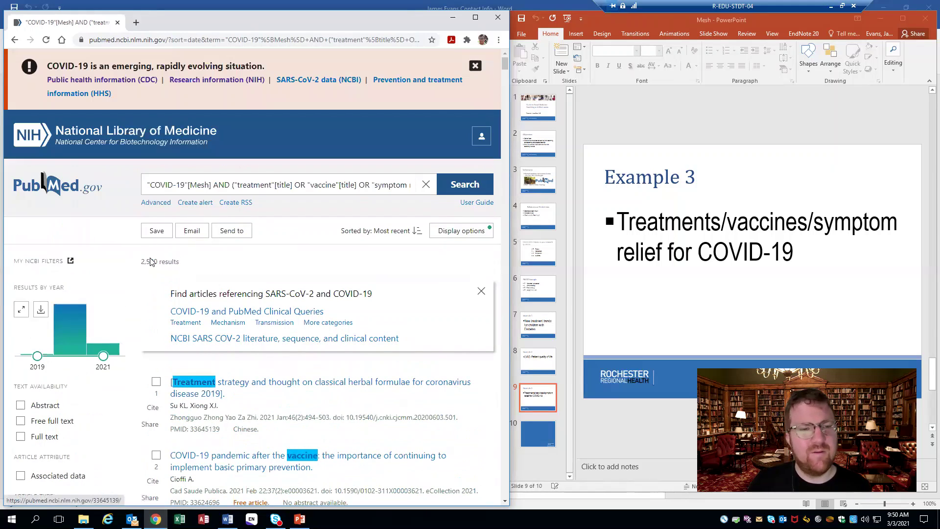
pyautogui.scroll(-2, 171, 267)
pyautogui.scroll(-1, 172, 267)
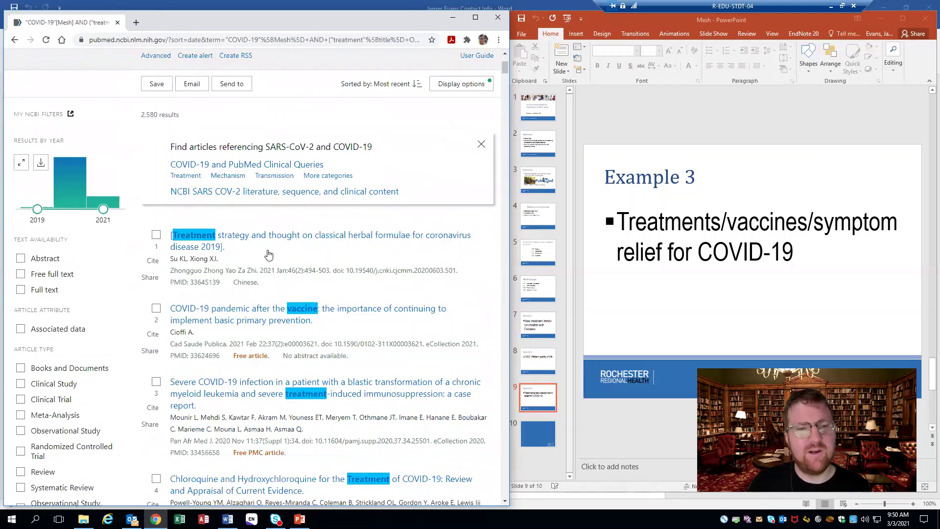
pyautogui.scroll(-1, 268, 251)
pyautogui.scroll(-2, 266, 255)
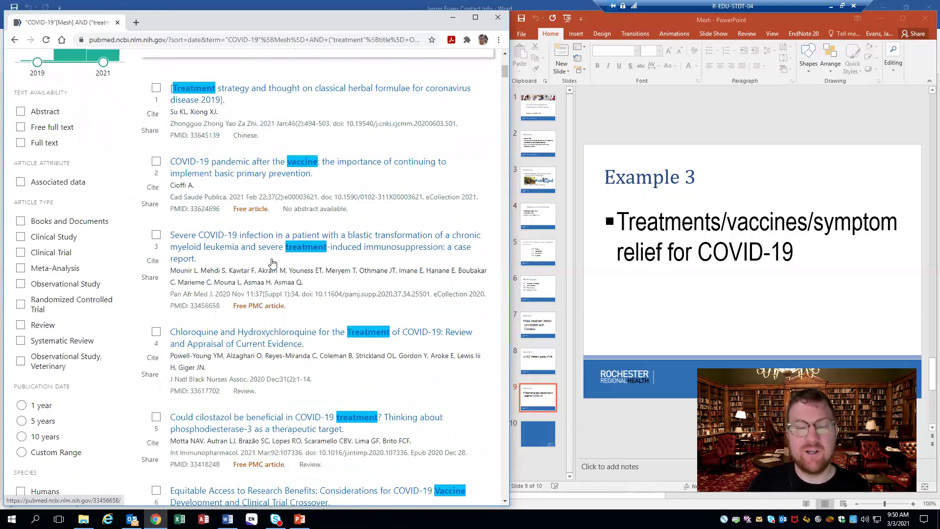
pyautogui.scroll(-3, 347, 269)
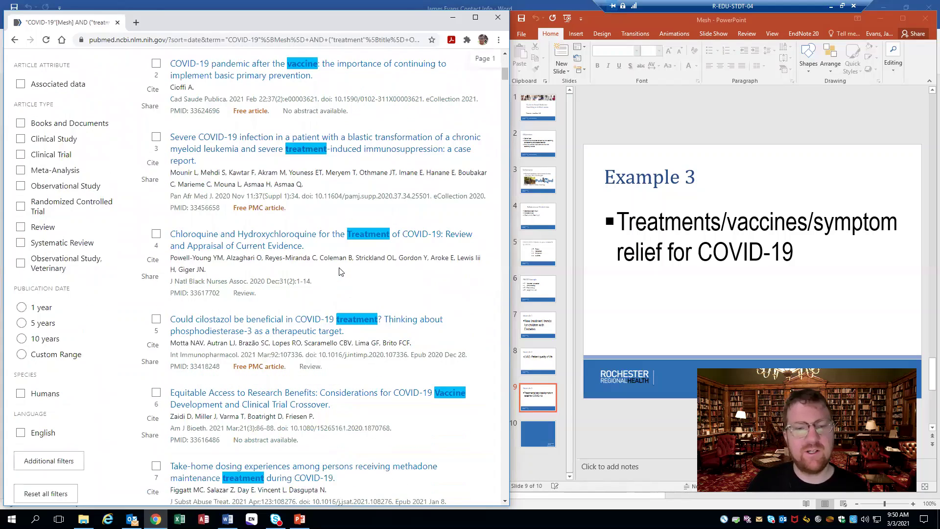
pyautogui.scroll(7, 283, 293)
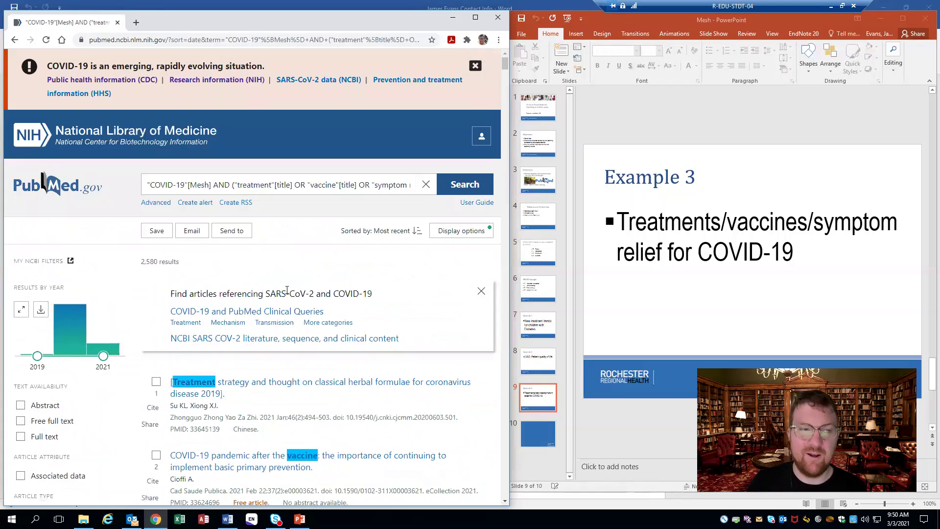
# Open the PubMed home page in a new browser tab and search for covid-19 treatment.
pyautogui.rightClick(57, 189)
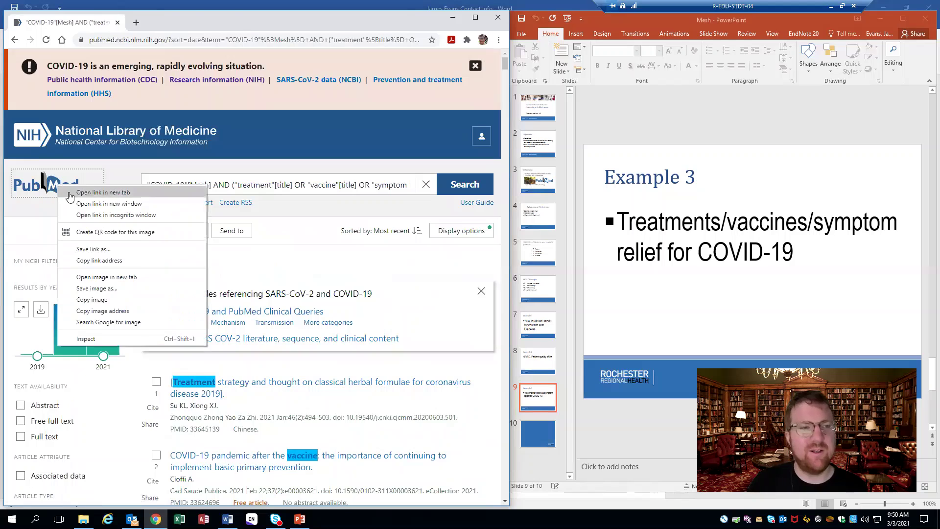
pyautogui.click(88, 192)
pyautogui.click(168, 23)
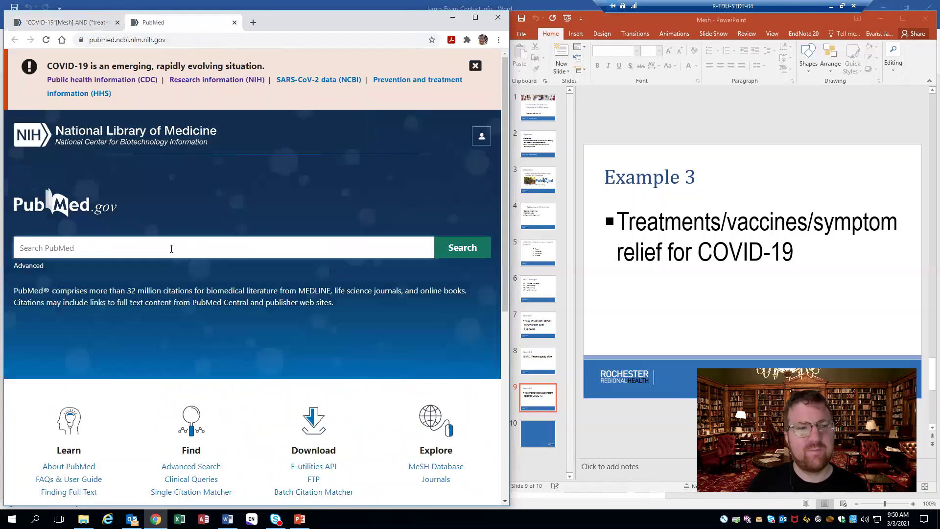
pyautogui.write('covid')
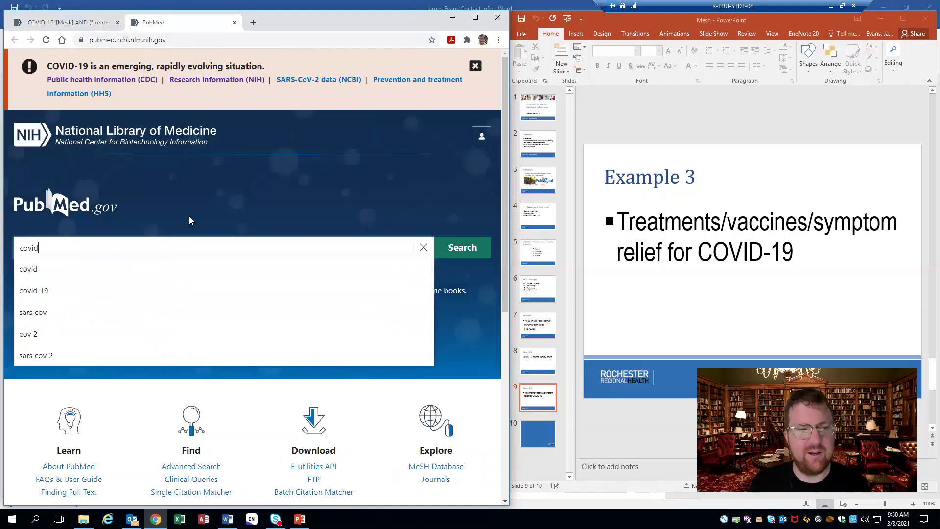
pyautogui.write('-19')
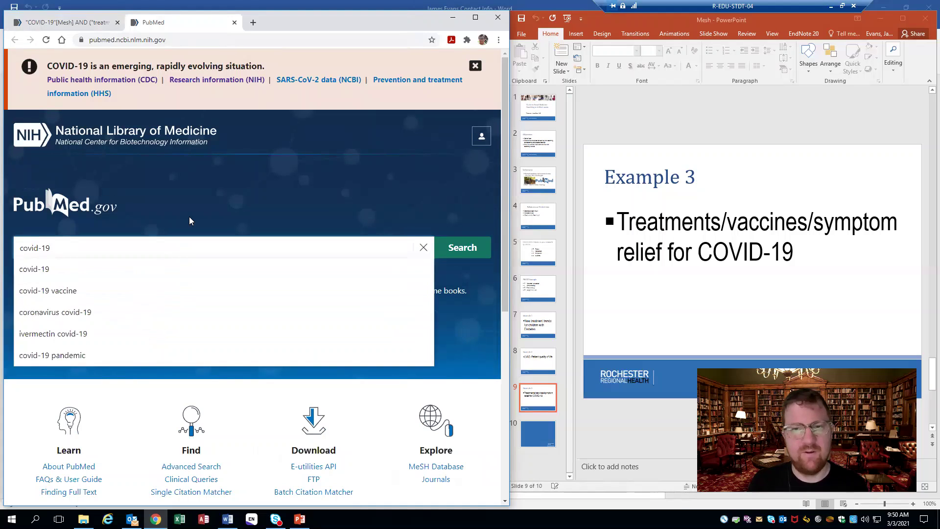
pyautogui.write(' treatment')
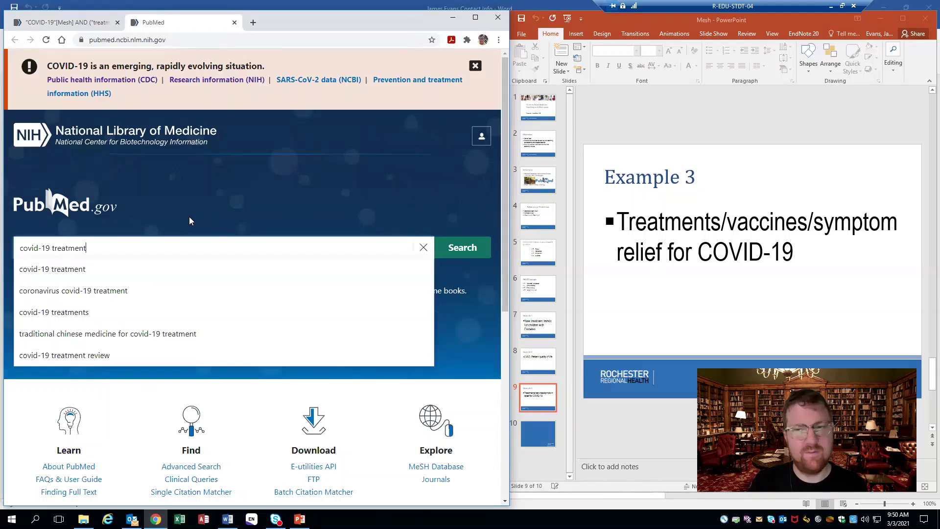
pyautogui.press('Return')
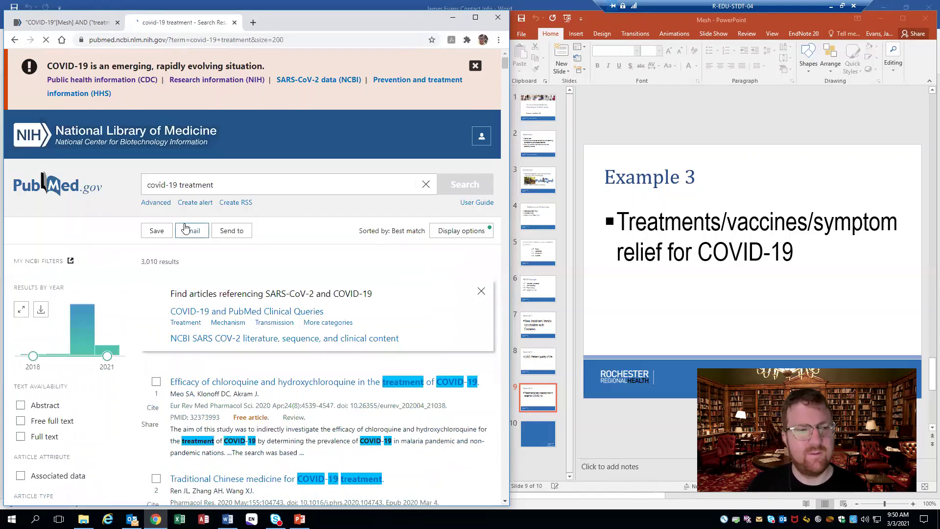
# Examine the result count and the article titles of the plain covid-19 treatment search.
pyautogui.scroll(-1, 185, 227)
pyautogui.doubleClick(149, 212)
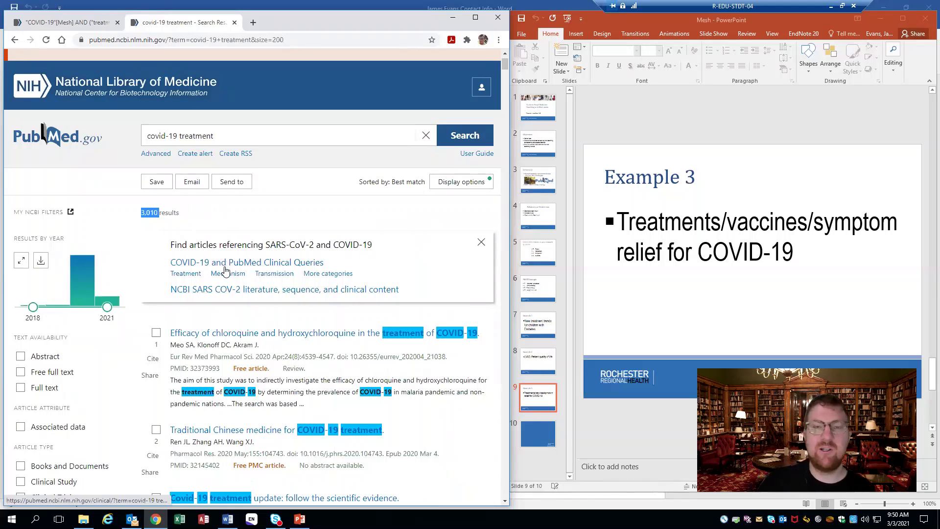
pyautogui.scroll(-2, 225, 270)
pyautogui.scroll(1, 248, 279)
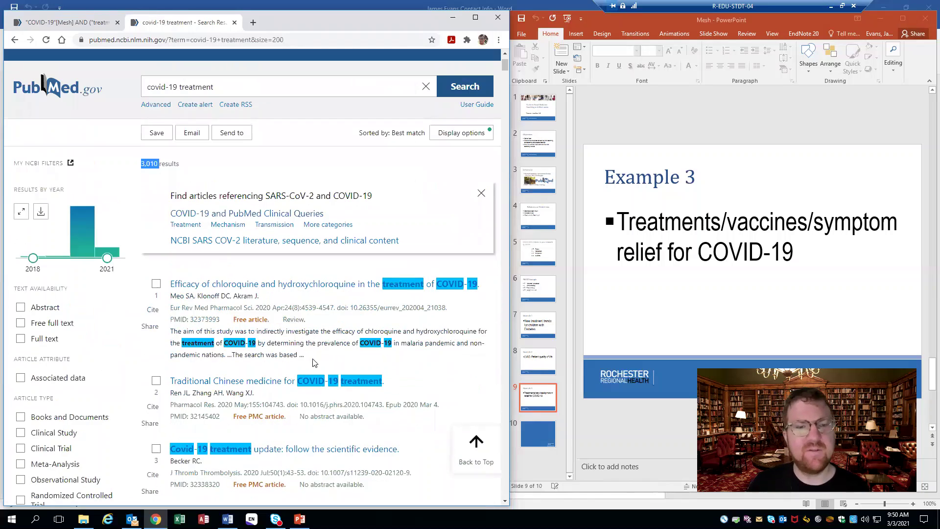
pyautogui.scroll(-5, 350, 323)
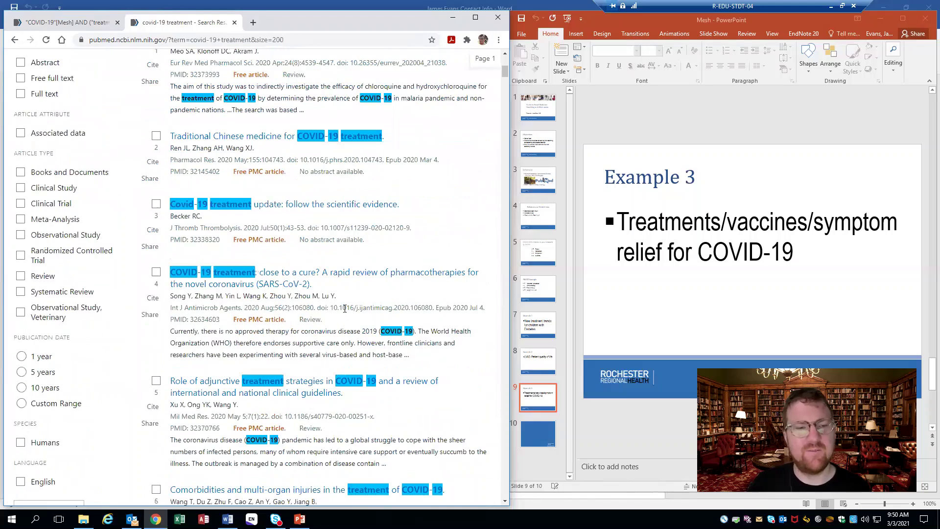
pyautogui.scroll(-3, 344, 305)
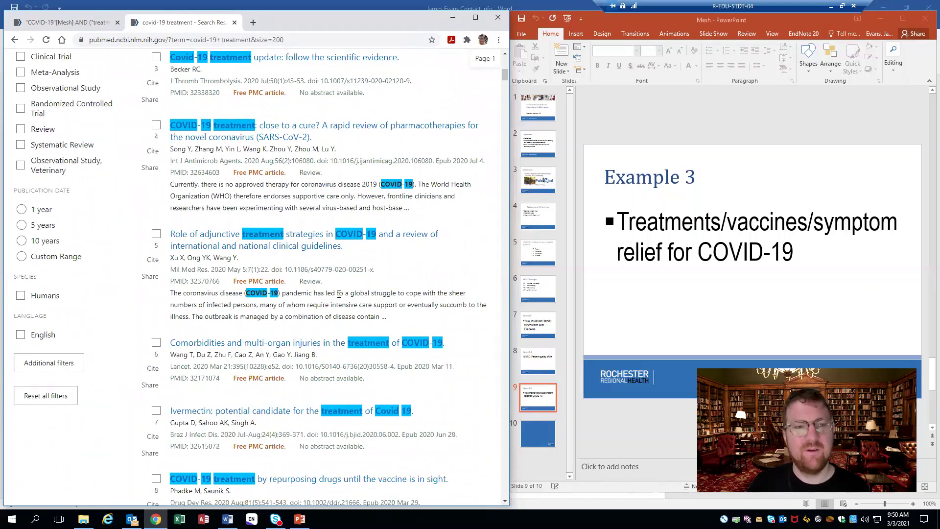
# Return to the COVID-19 MeSH search results to compare their result count, and switch to the contact information document in Word.
pyautogui.hotkey('ctrl', 'Tab')
pyautogui.scroll(3, 282, 188)
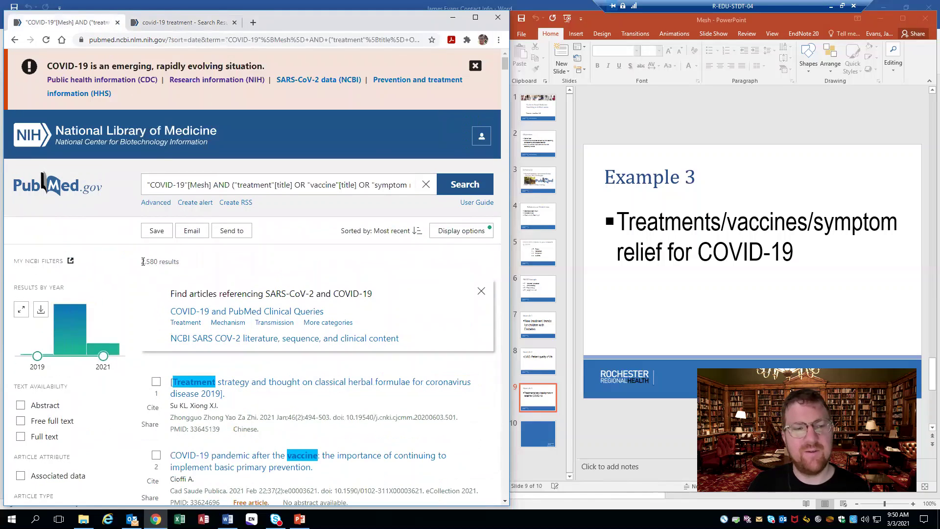
pyautogui.doubleClick(150, 261)
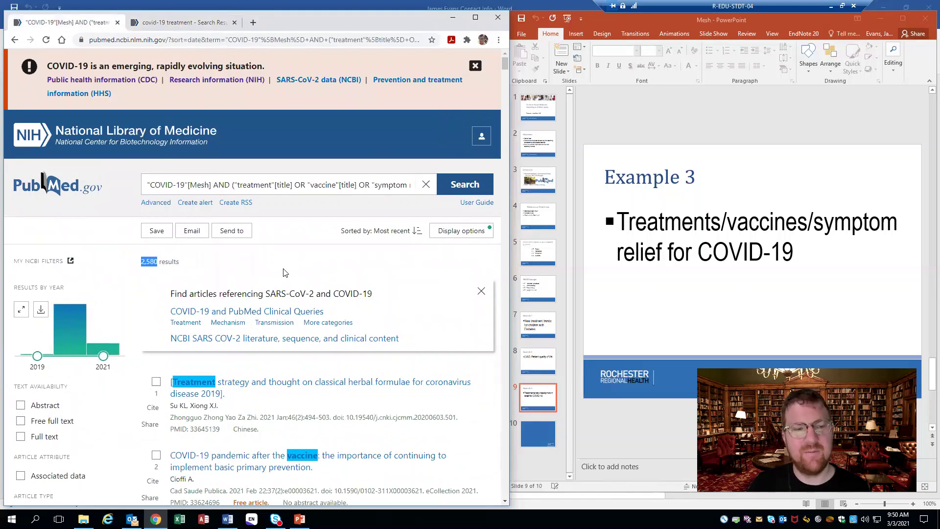
pyautogui.click(182, 263)
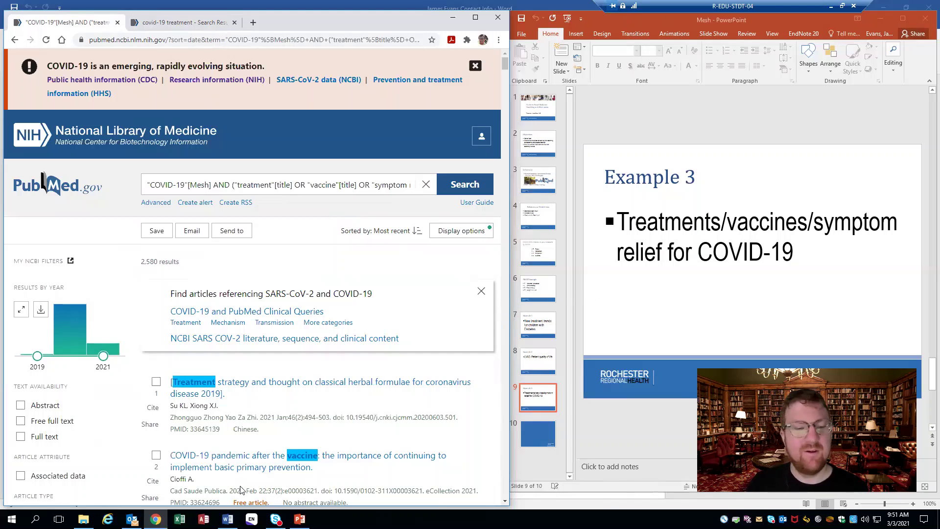
pyautogui.click(227, 519)
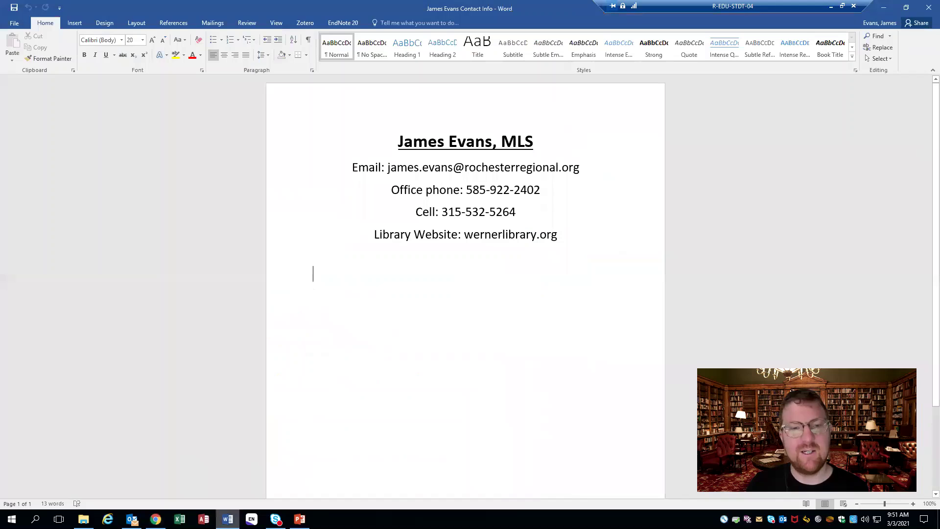